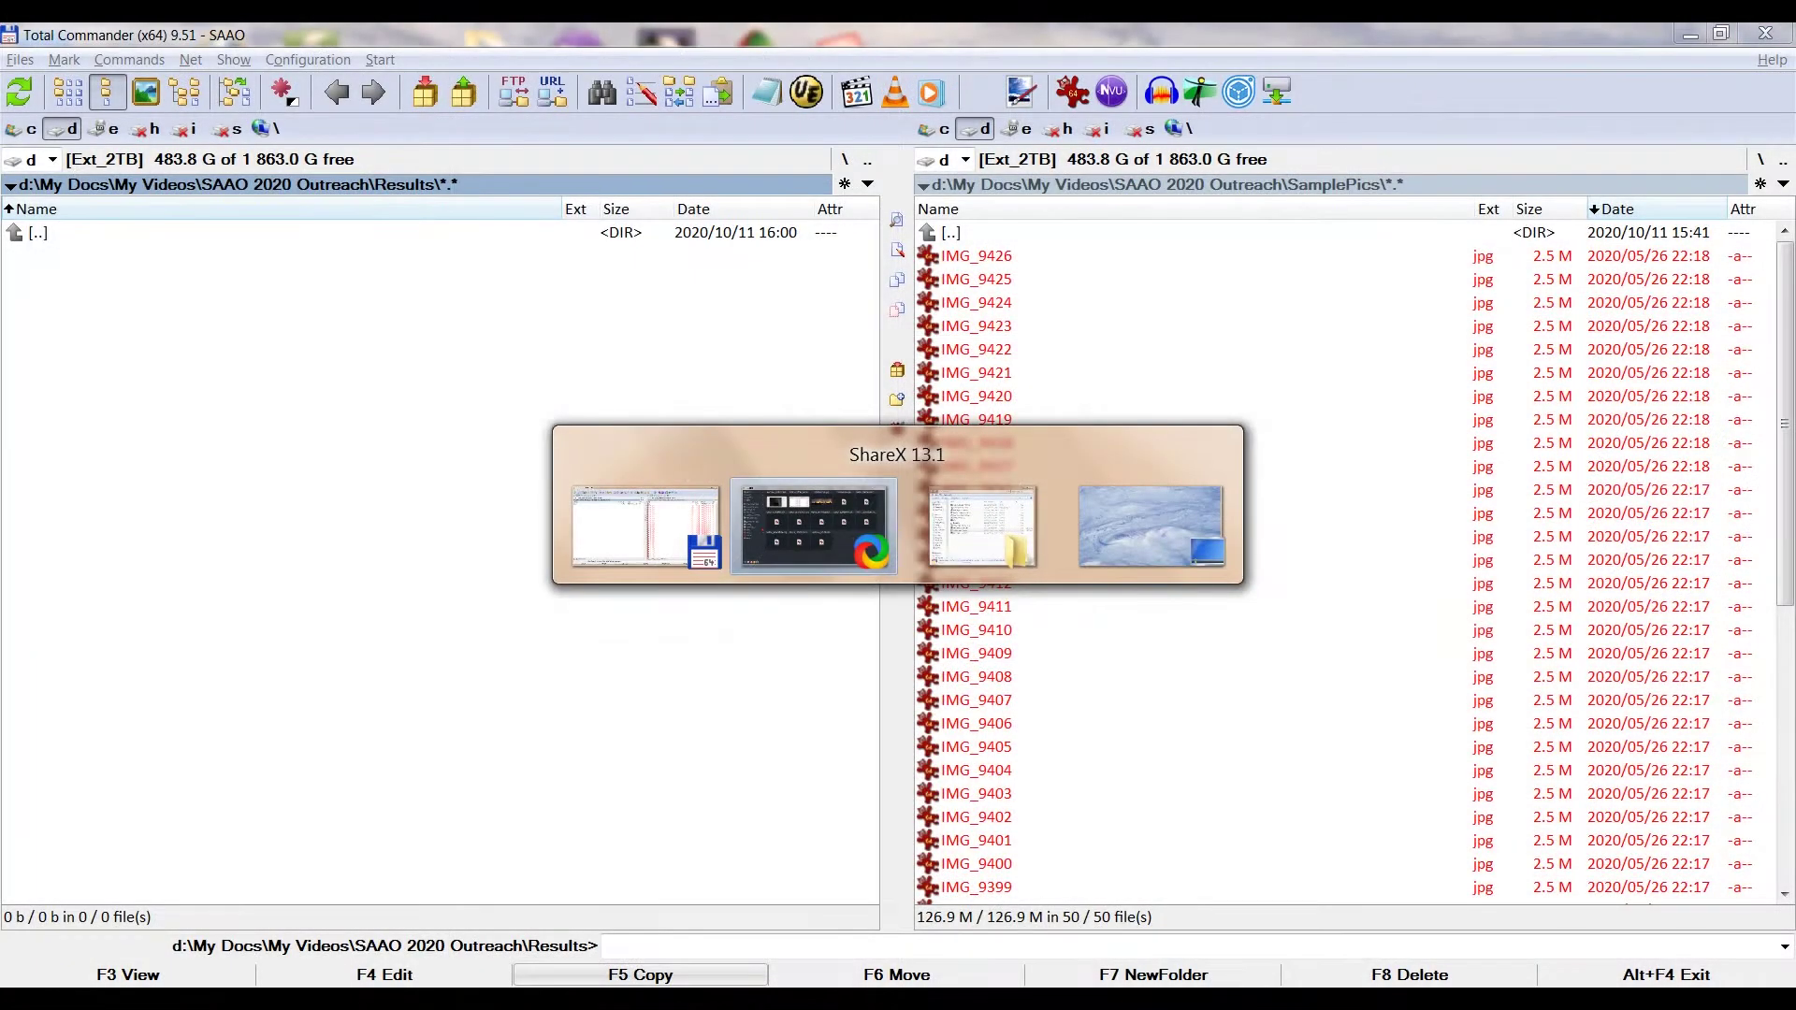
- Launch StarStaX from the Astro Stuff folder and load all SamplePics photos into it as input images
{"action": "key", "text": "alt+Tab"}
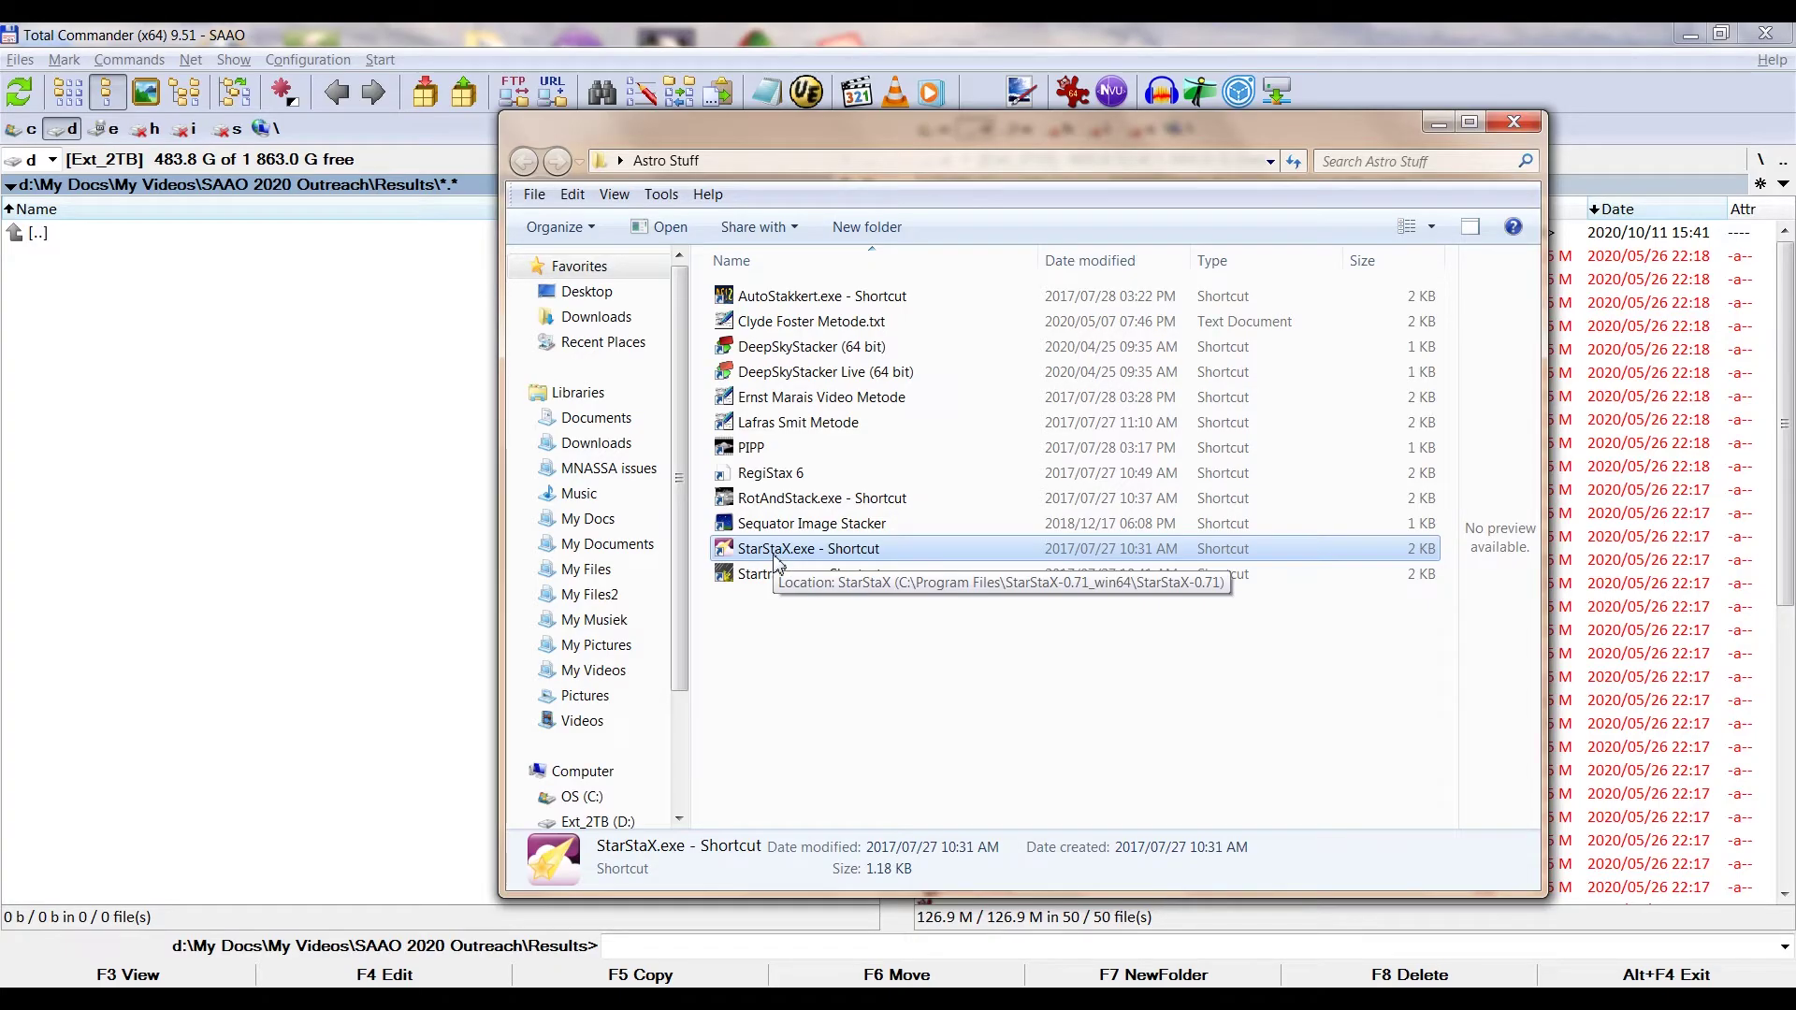
{"action": "double_click", "coordinate": [770, 552]}
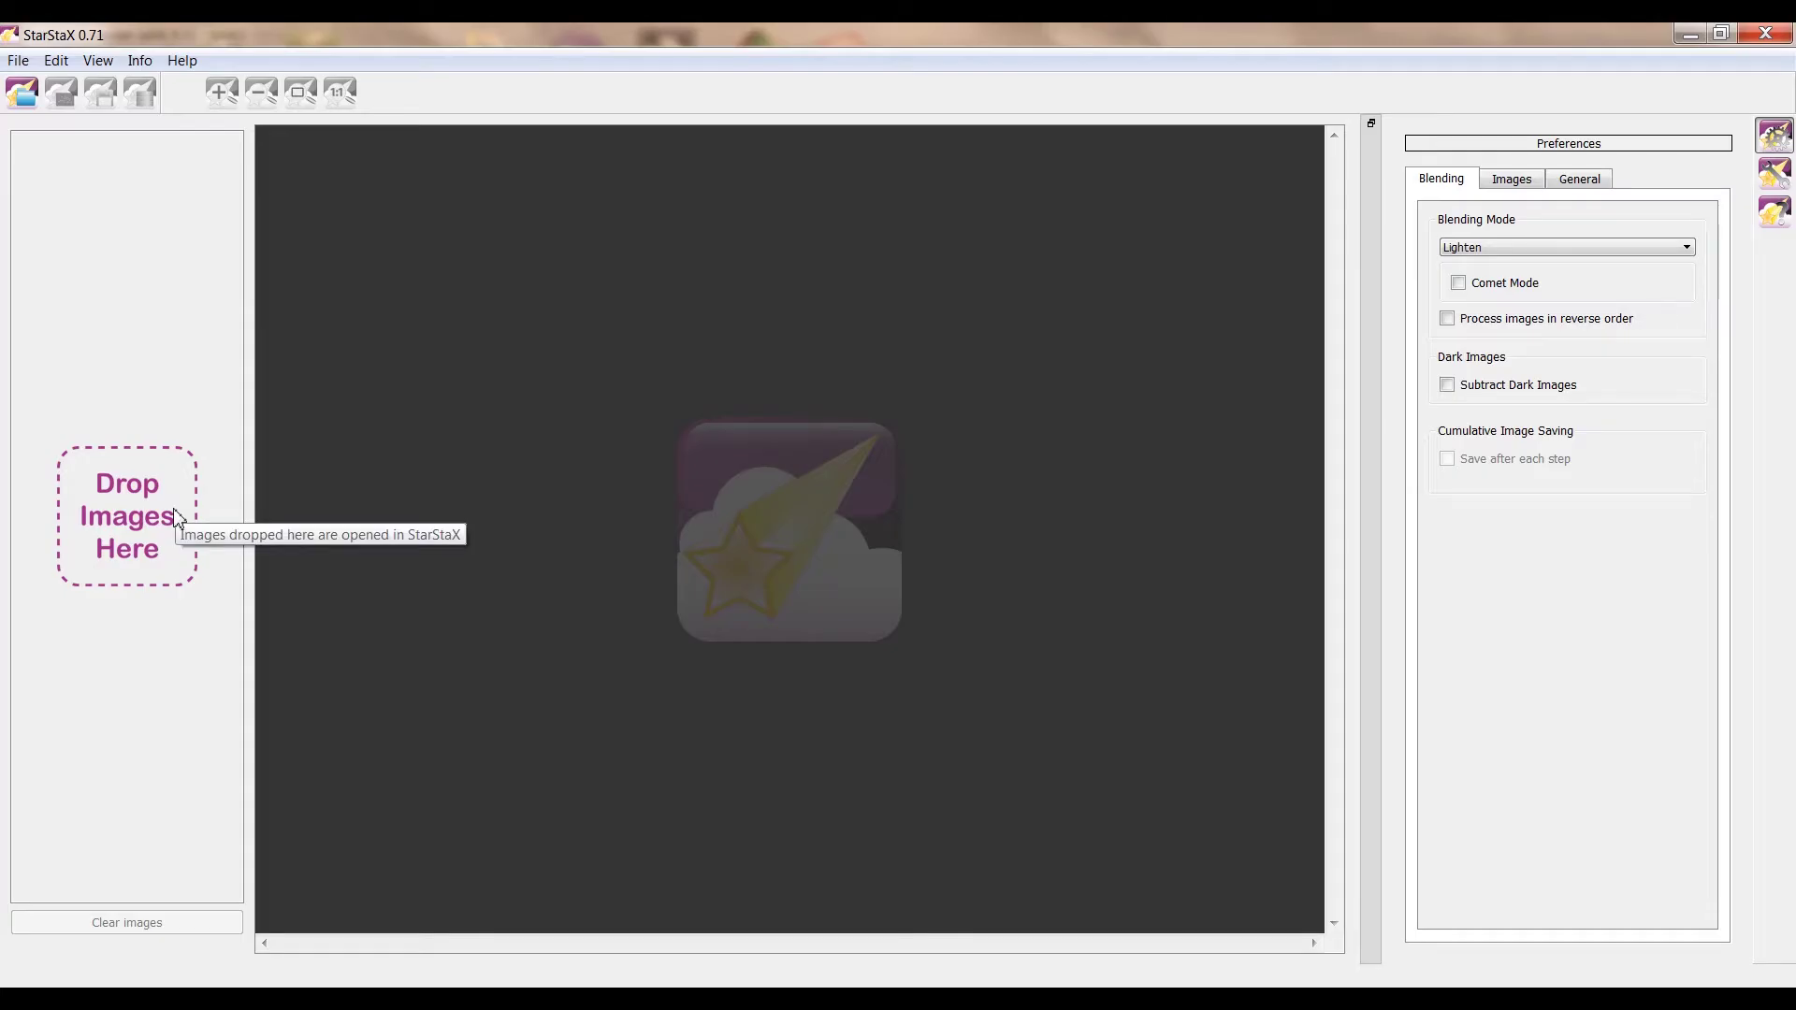
{"action": "key", "text": "alt+Tab"}
{"action": "key", "text": "alt+Tab"}
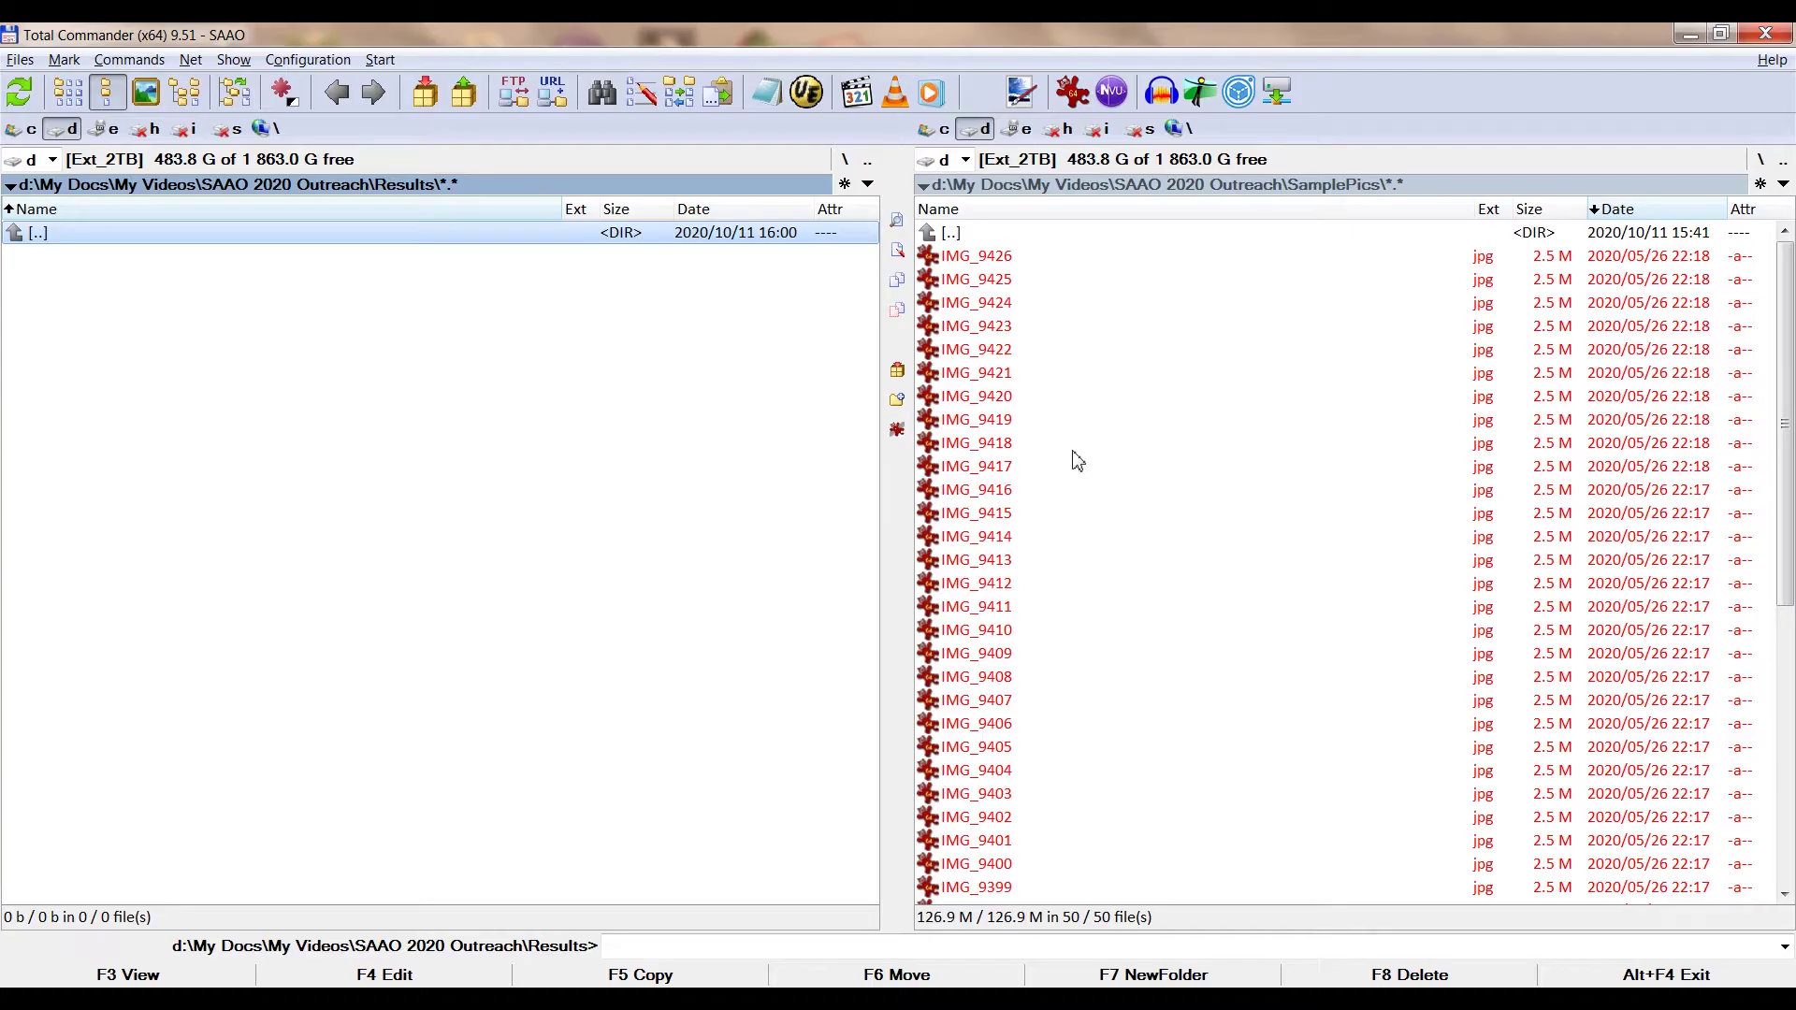
{"action": "left_click", "coordinate": [1074, 451]}
{"action": "left_click_drag", "start_coordinate": [632, 906], "coordinate": [173, 496]}
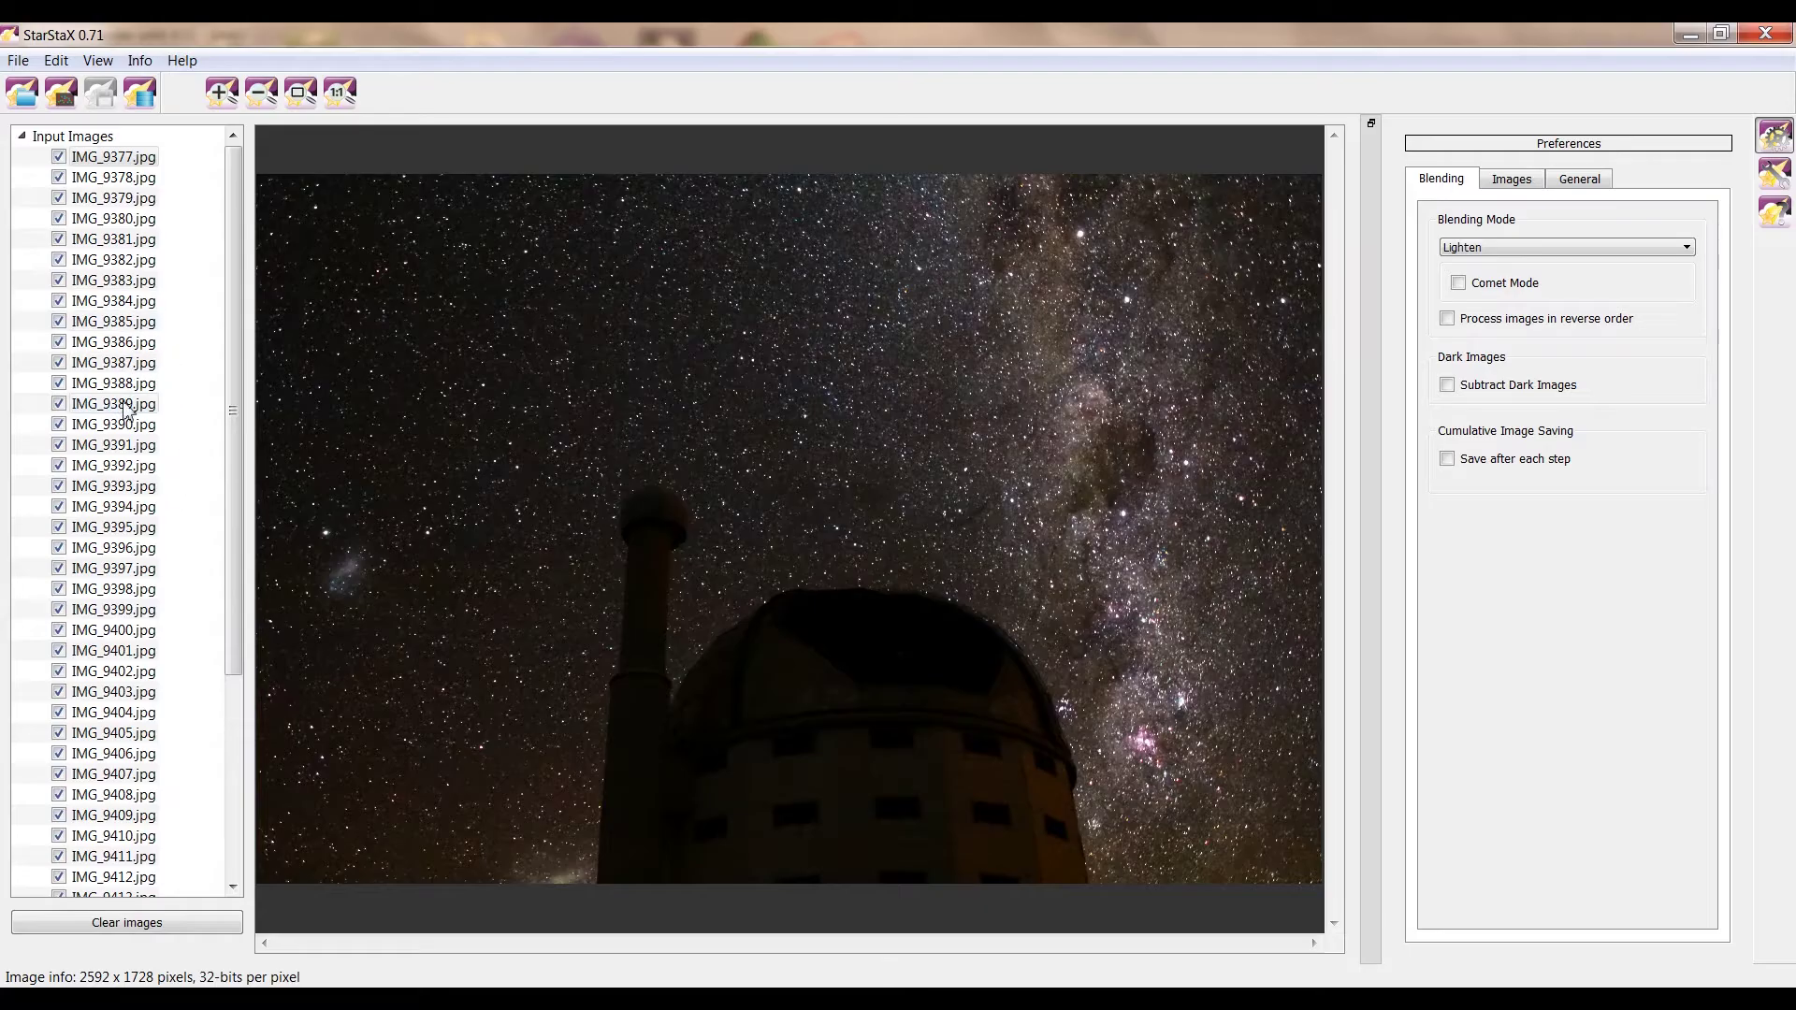
- Preview the input images IMG_9392, IMG_9405 and IMG_9377, and view the dark images selection without adding any
{"action": "left_click", "coordinate": [115, 468]}
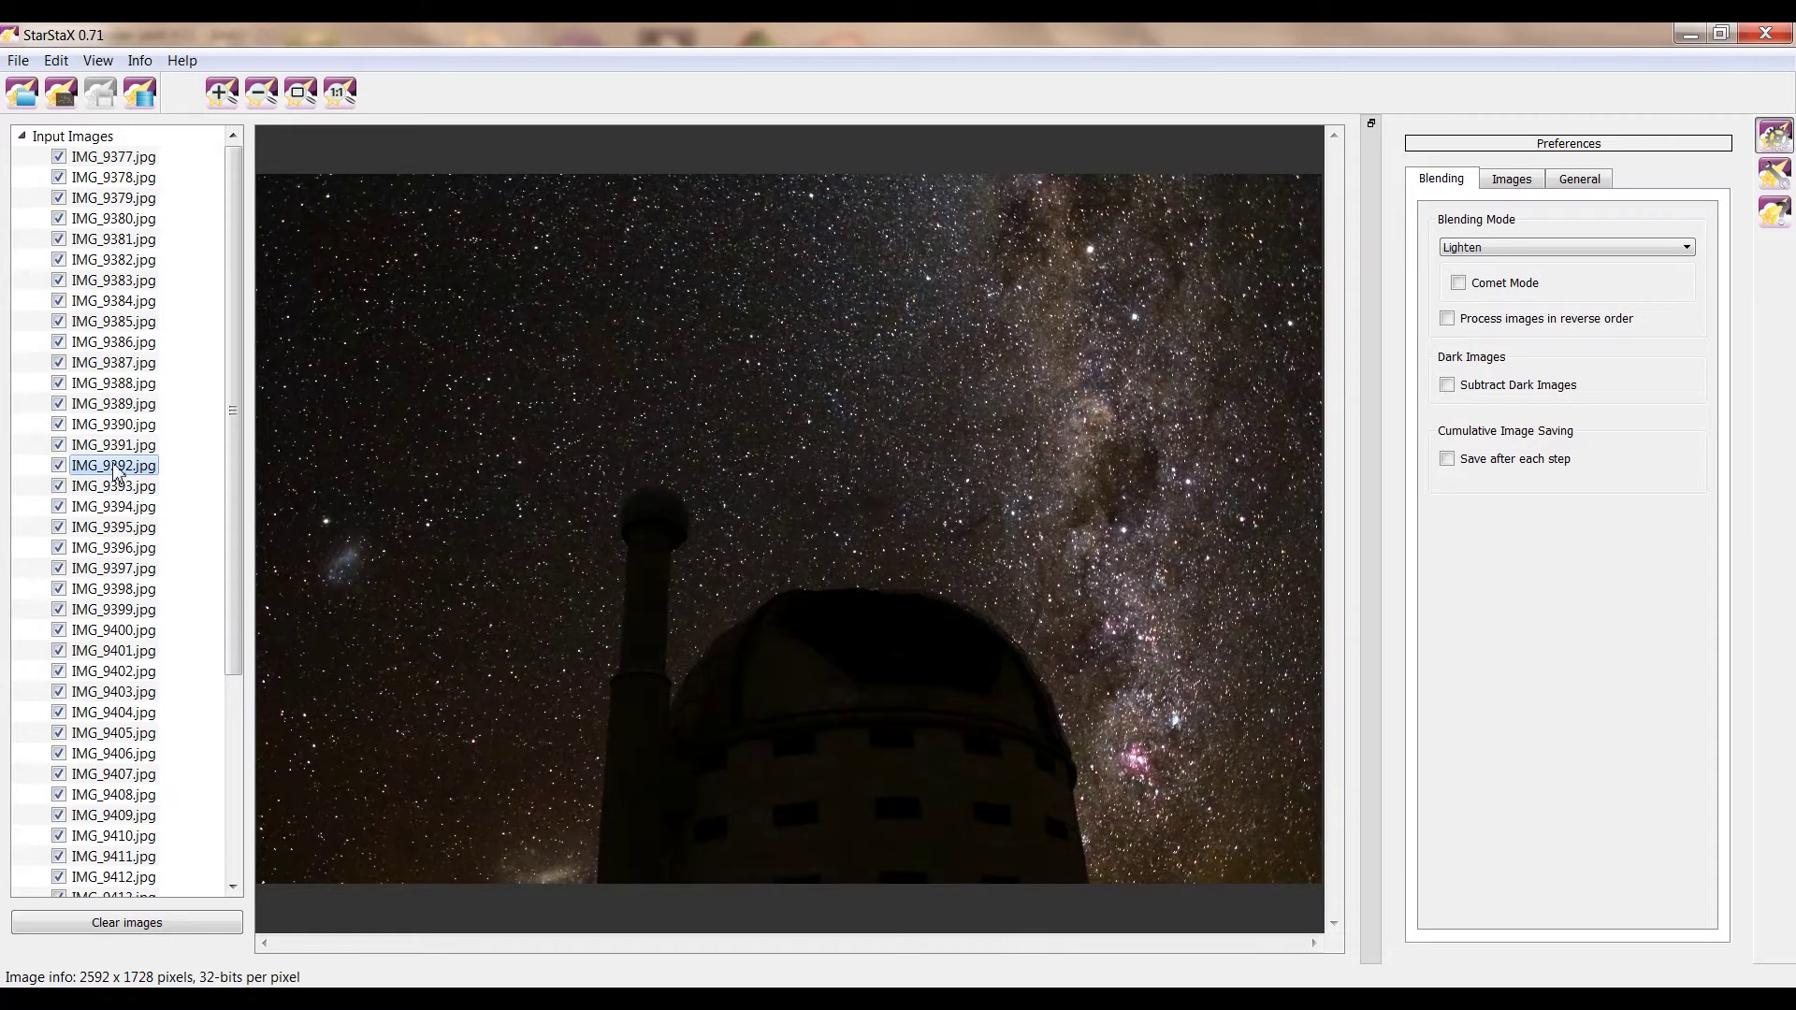
{"action": "left_click", "coordinate": [93, 735]}
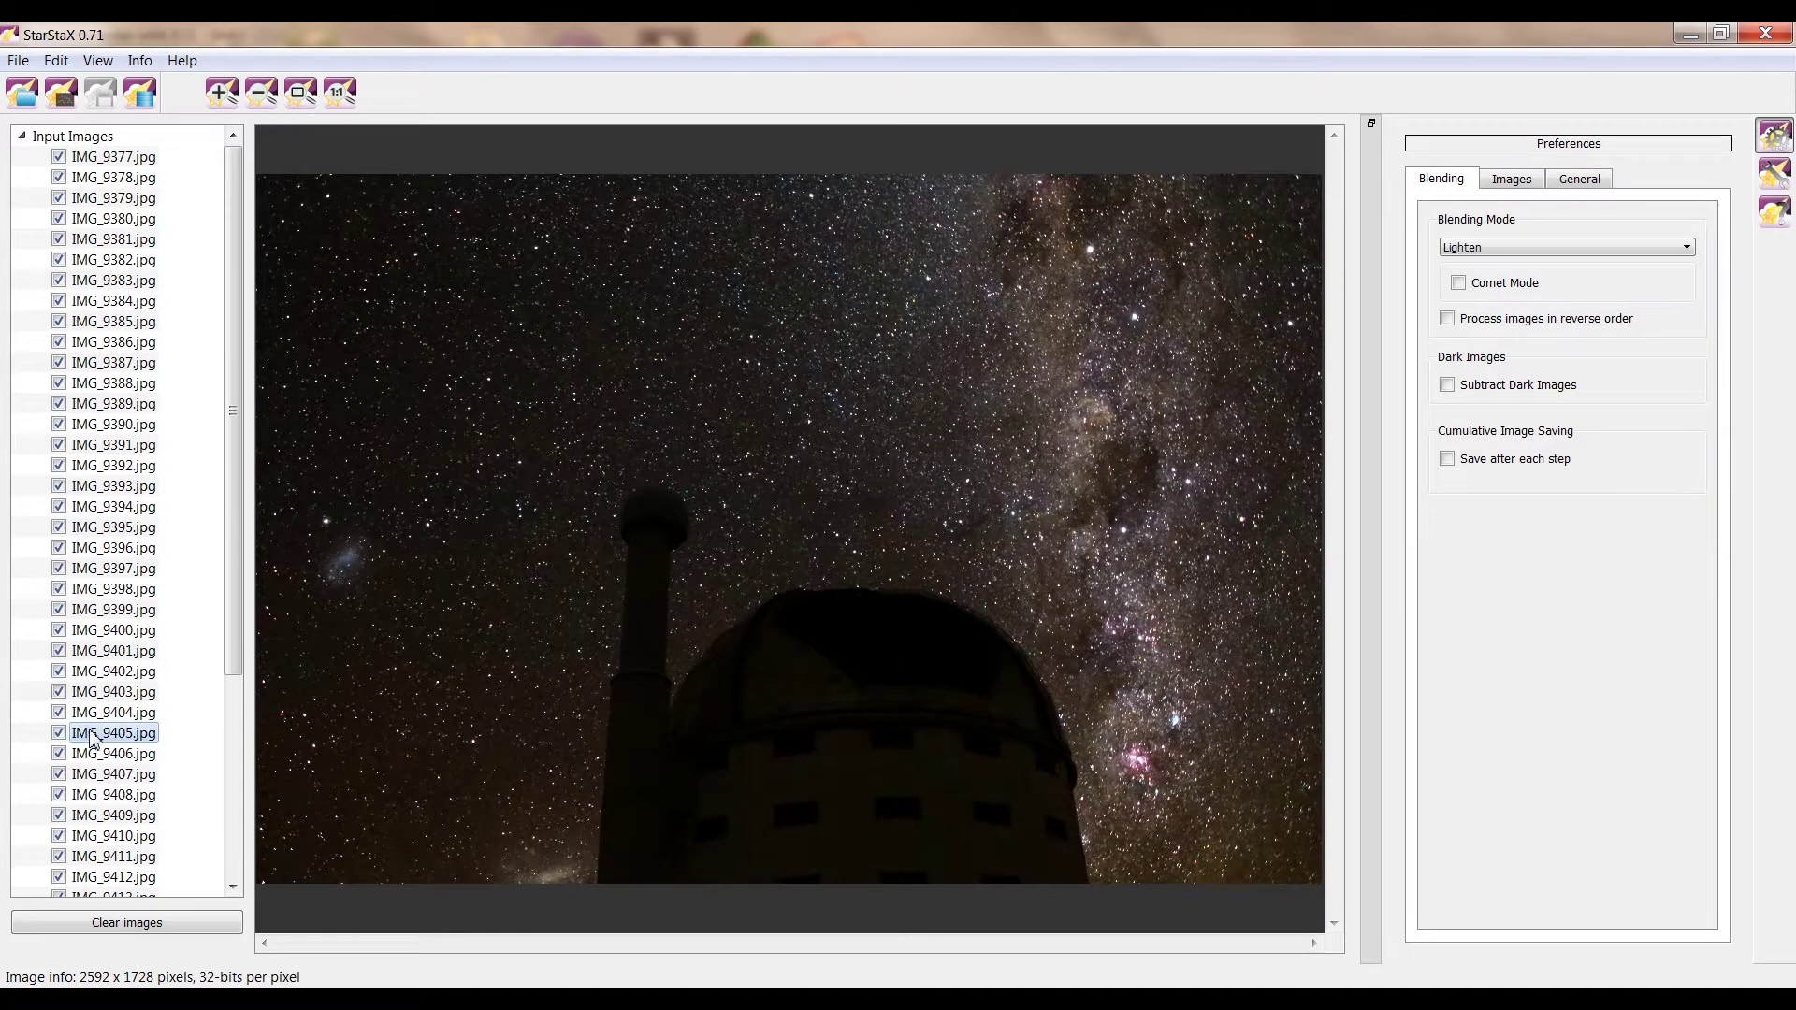
{"action": "left_click", "coordinate": [122, 157]}
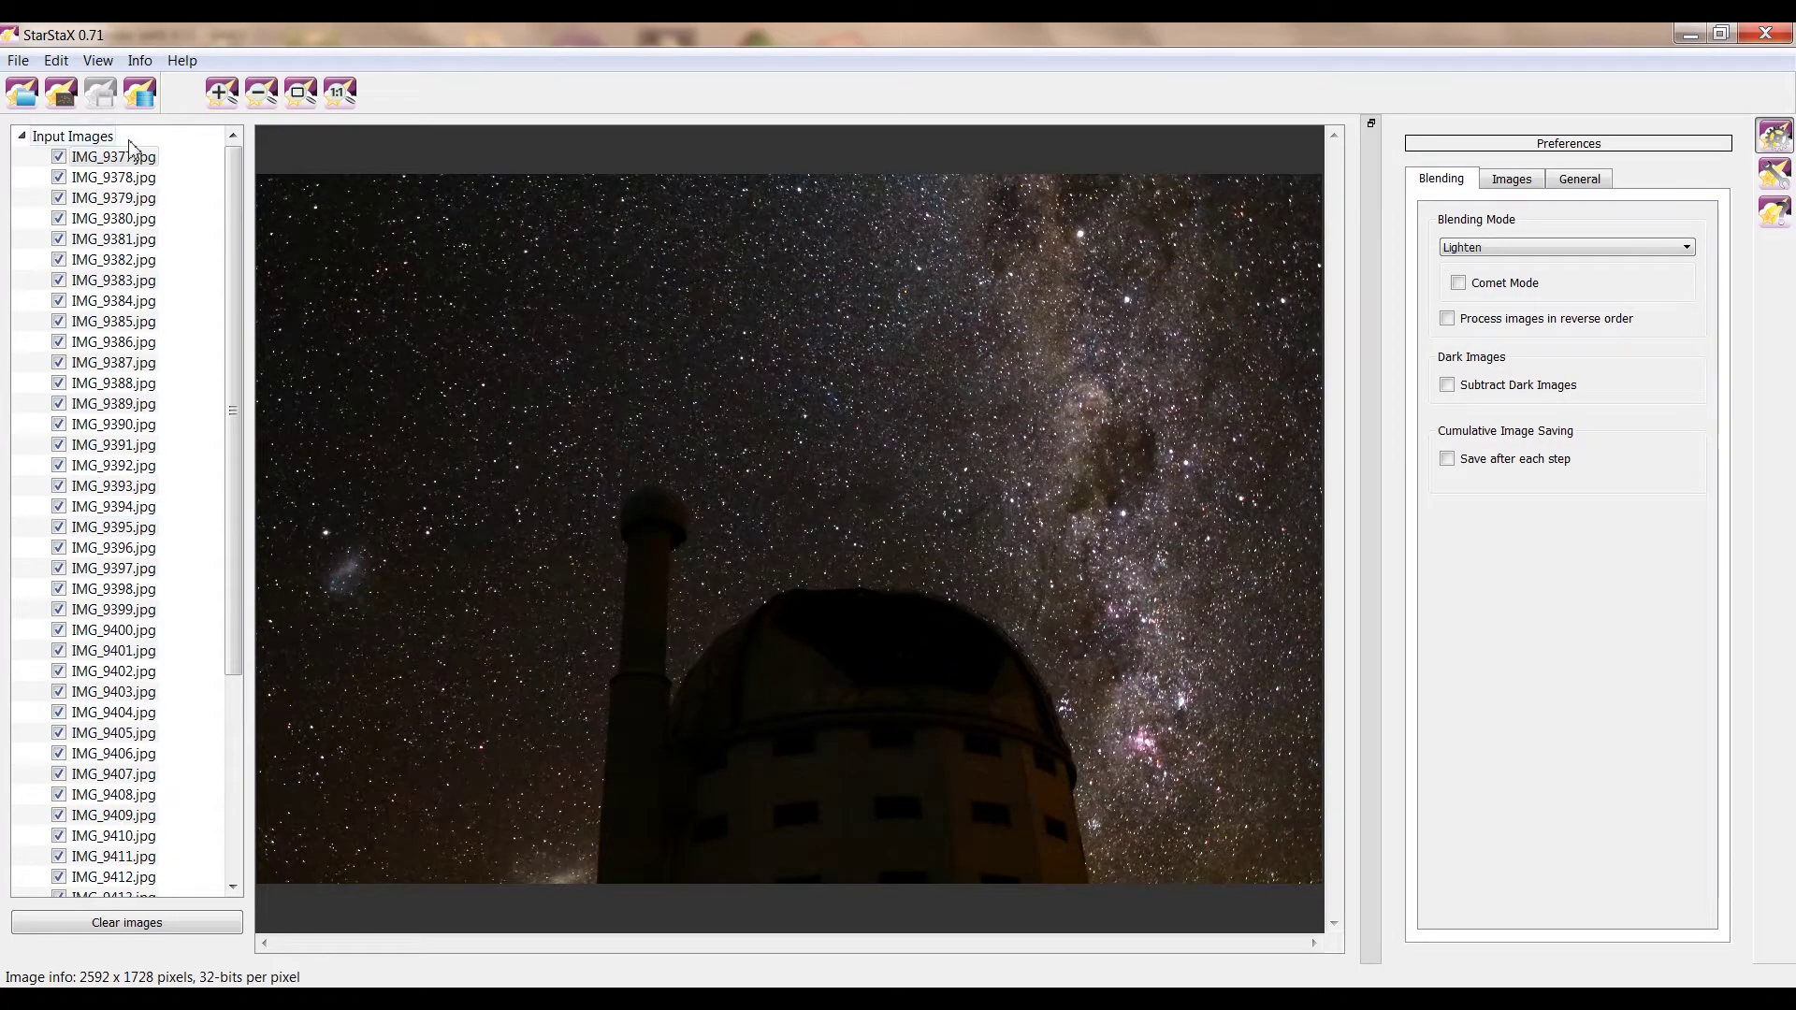
{"action": "left_click", "coordinate": [60, 93]}
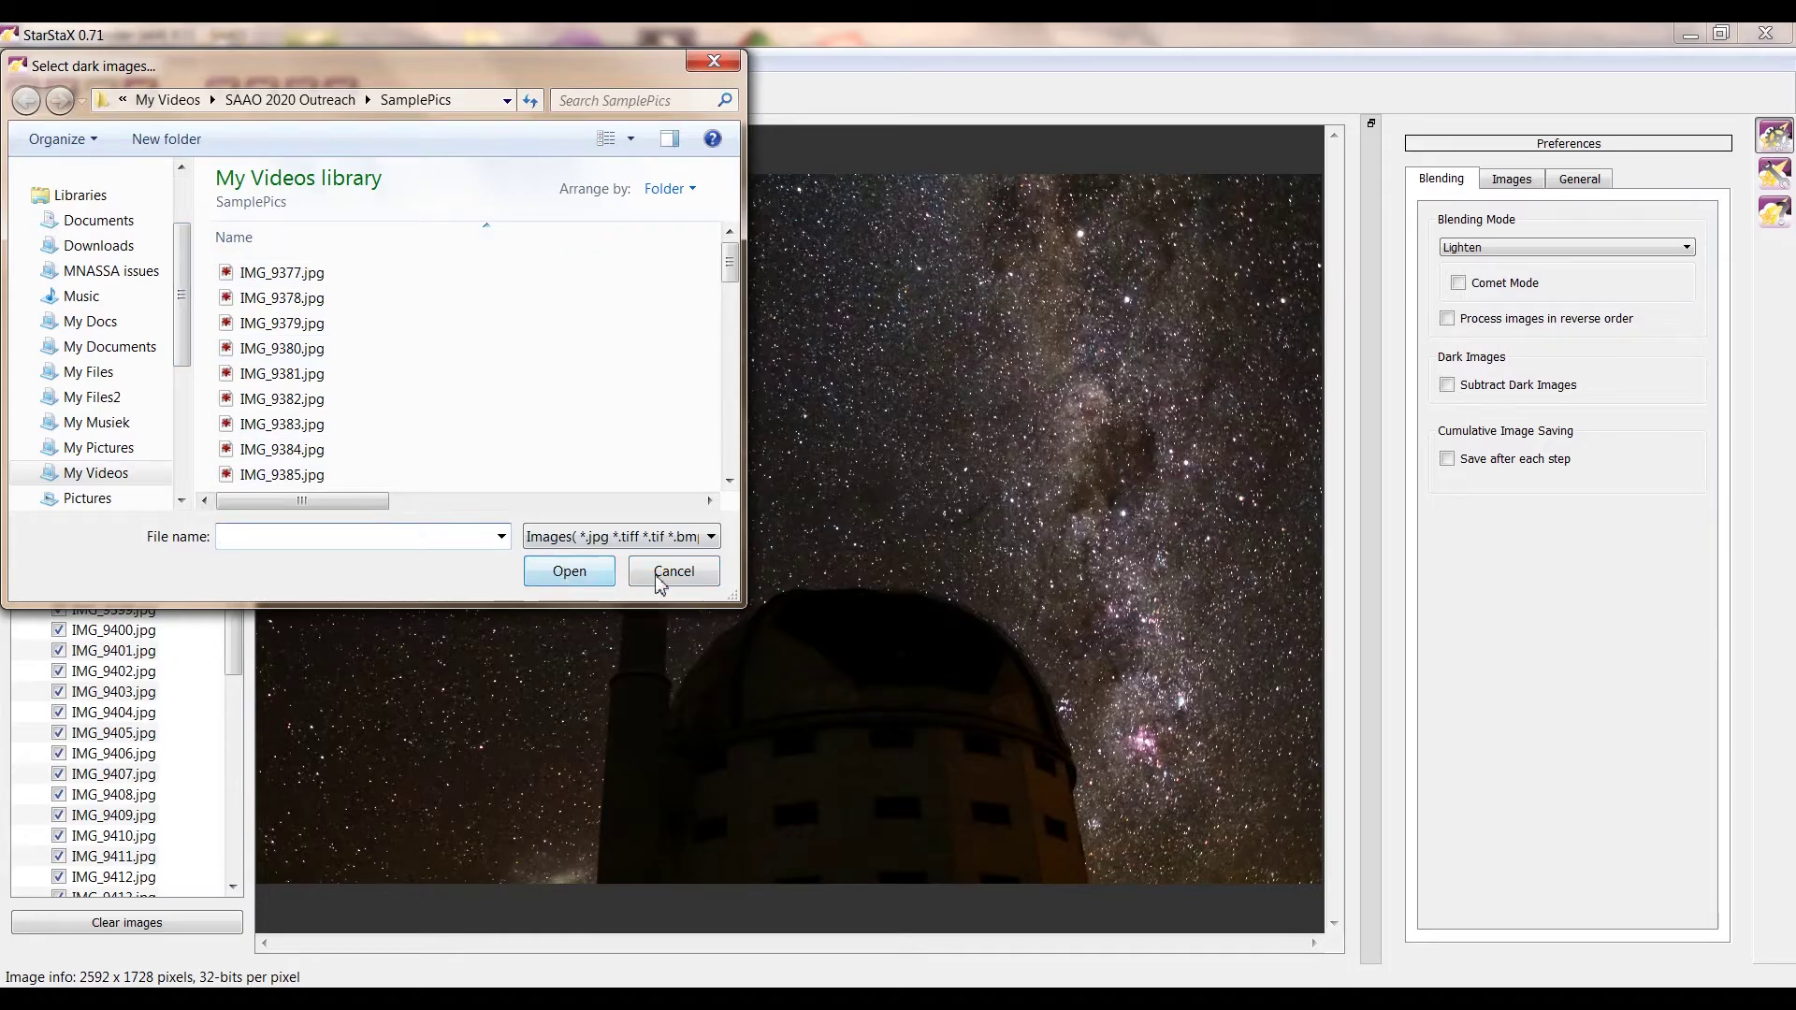
{"action": "left_click", "coordinate": [673, 571]}
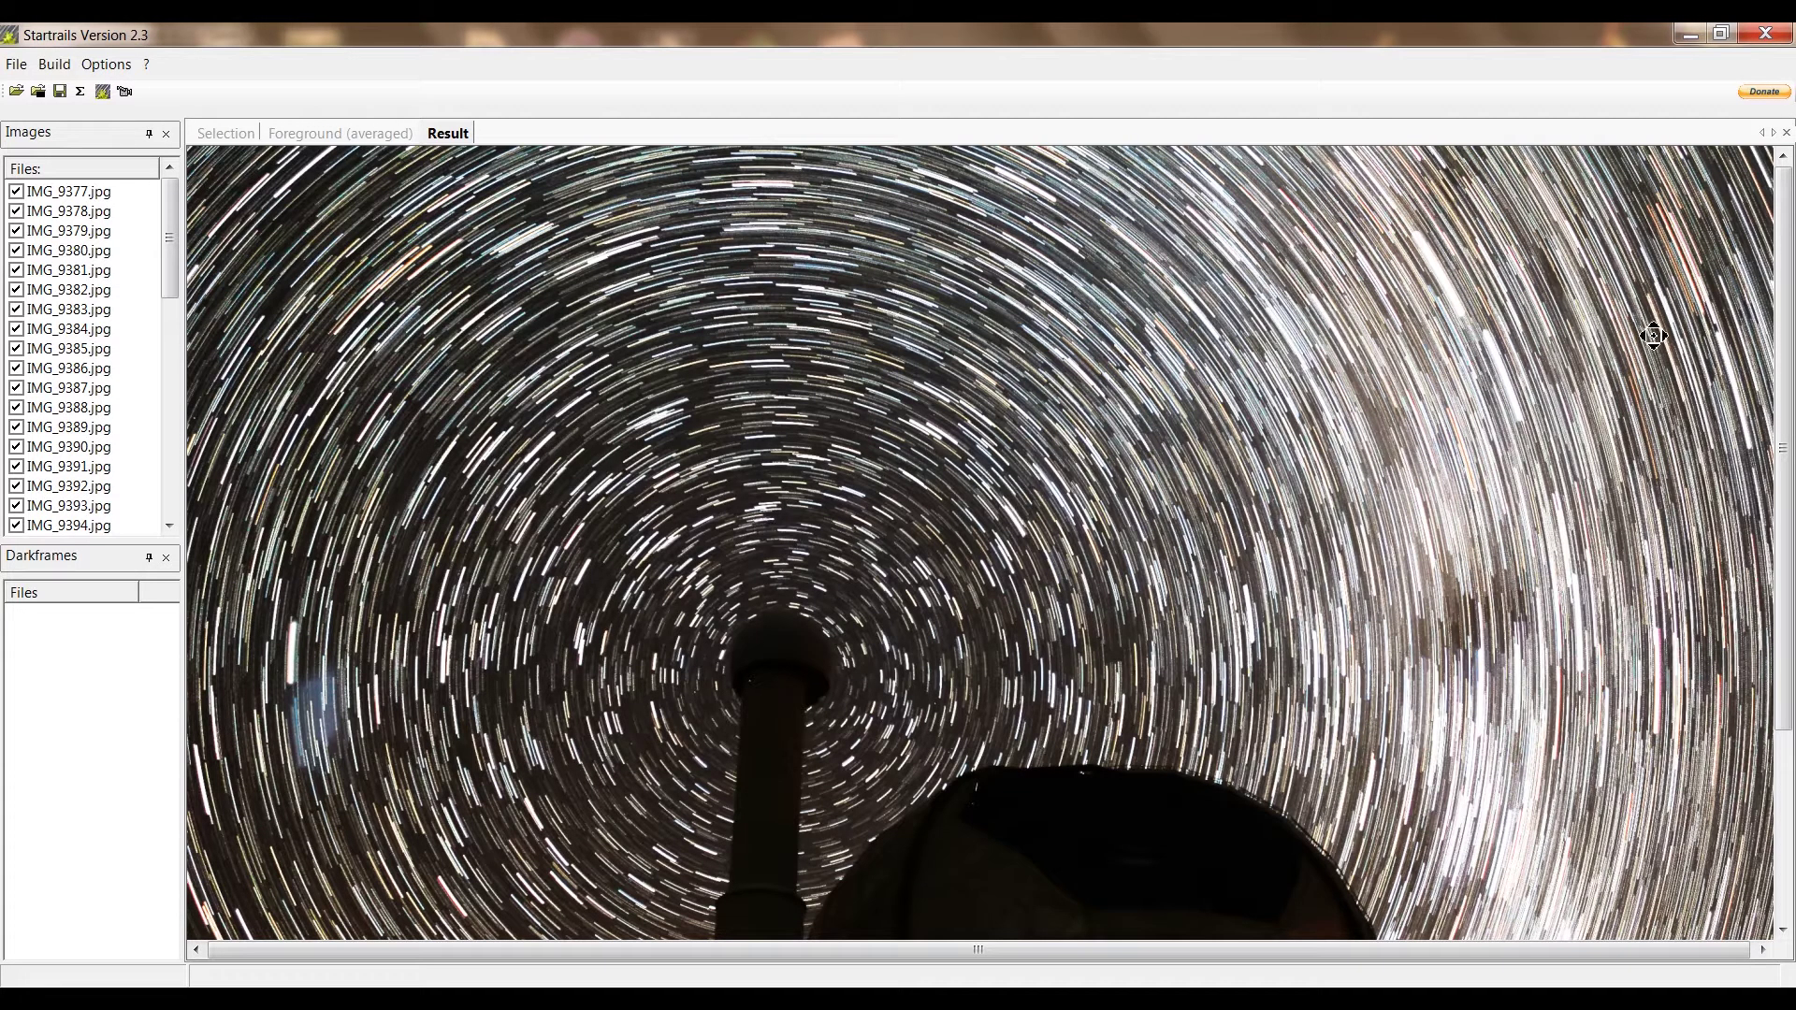
- Launch Sequator from the Astro Stuff folder and add all images in SamplePics as star images
{"action": "key", "text": "alt+Tab"}
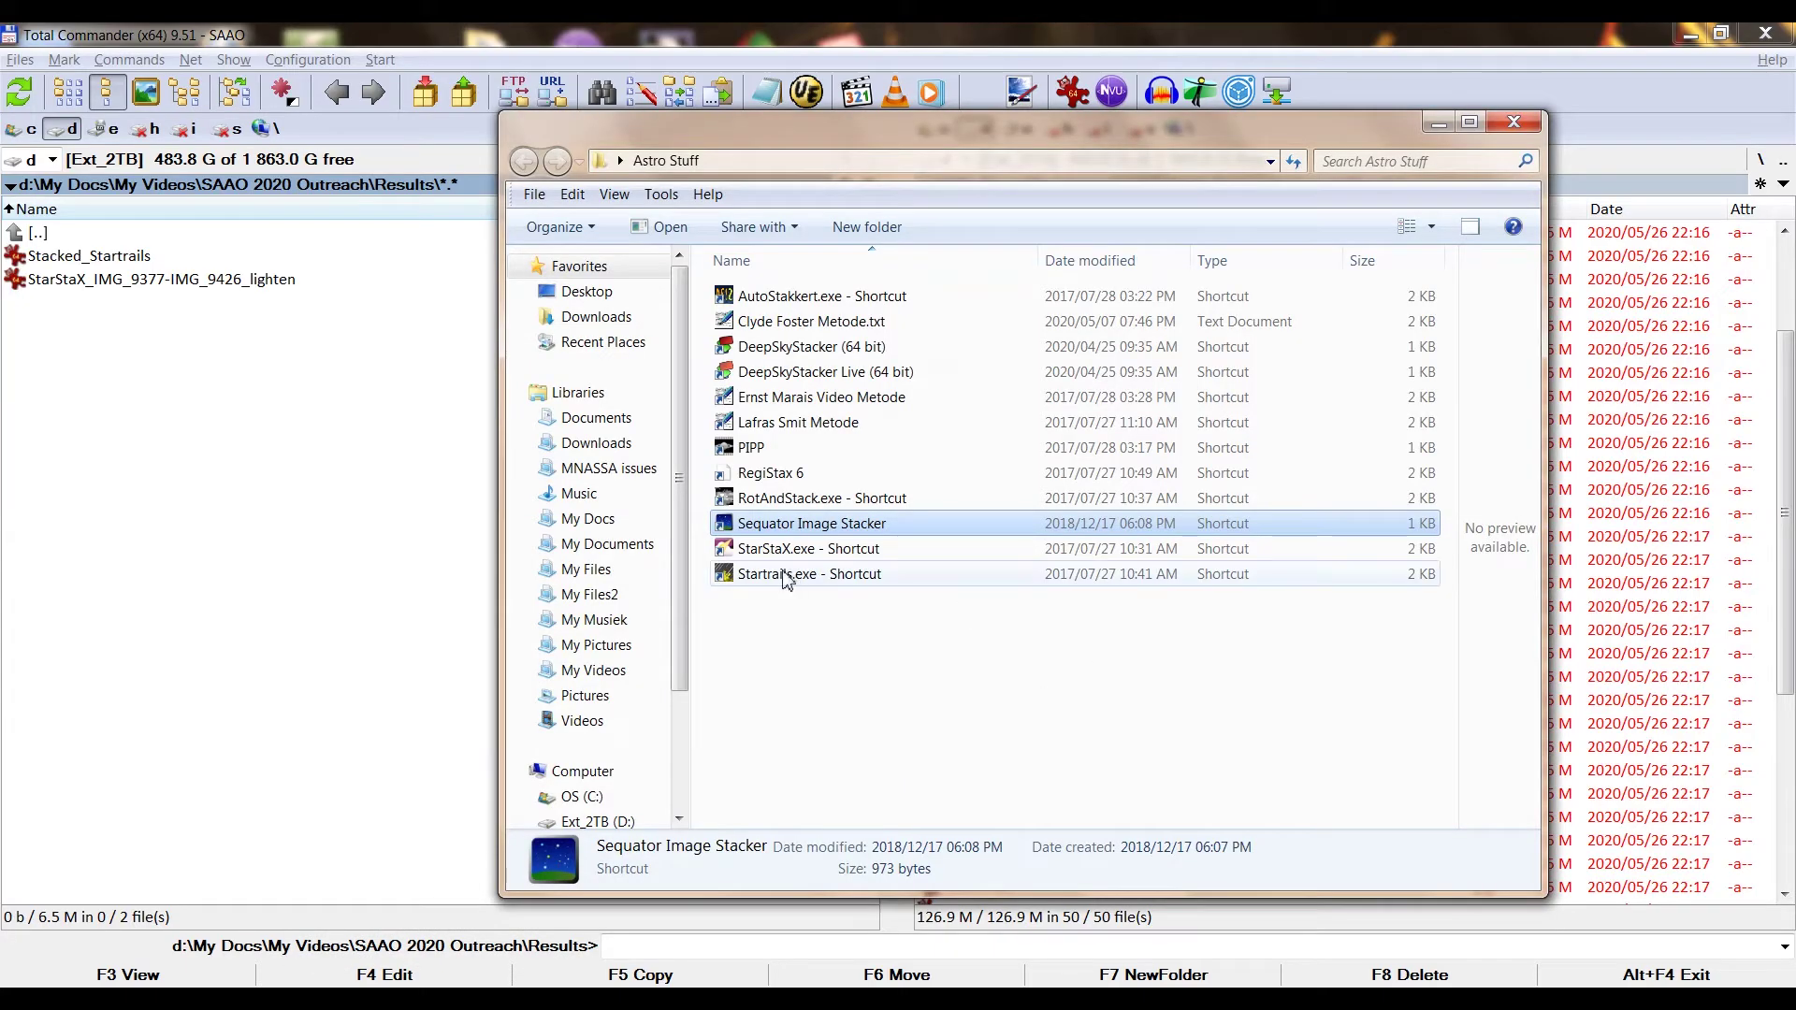
{"action": "double_click", "coordinate": [792, 524]}
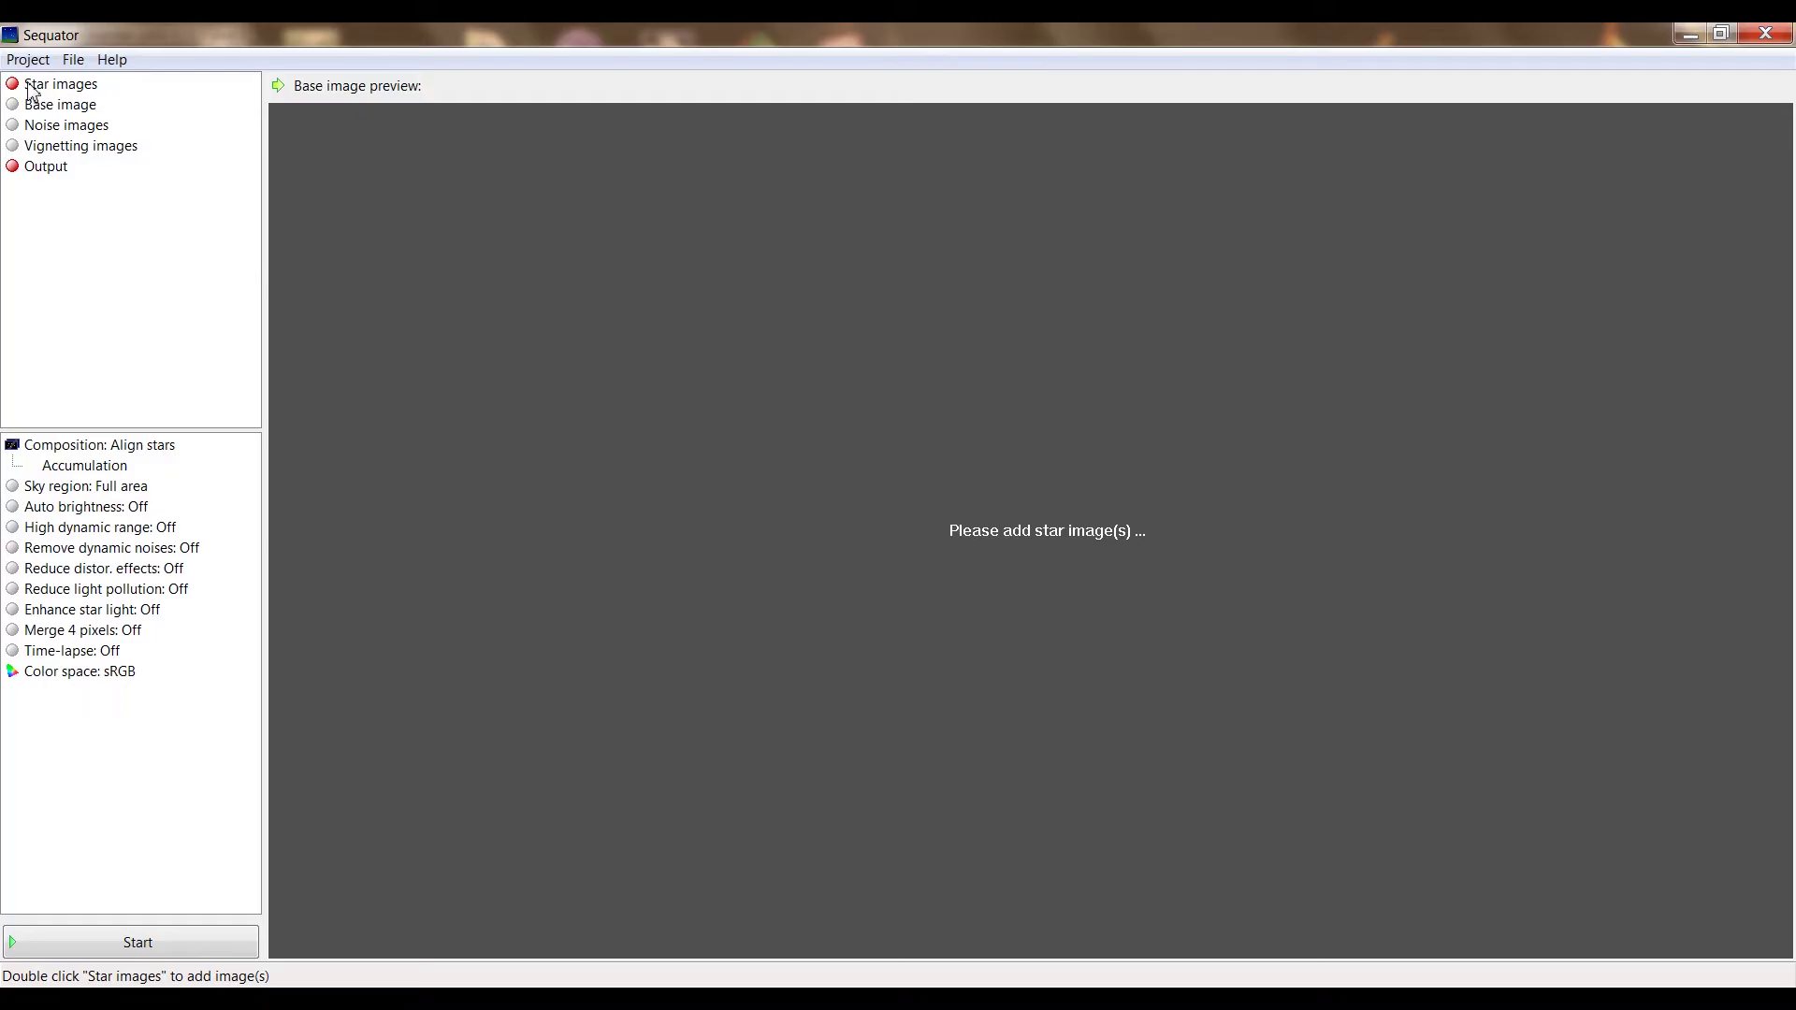
{"action": "double_click", "coordinate": [28, 86]}
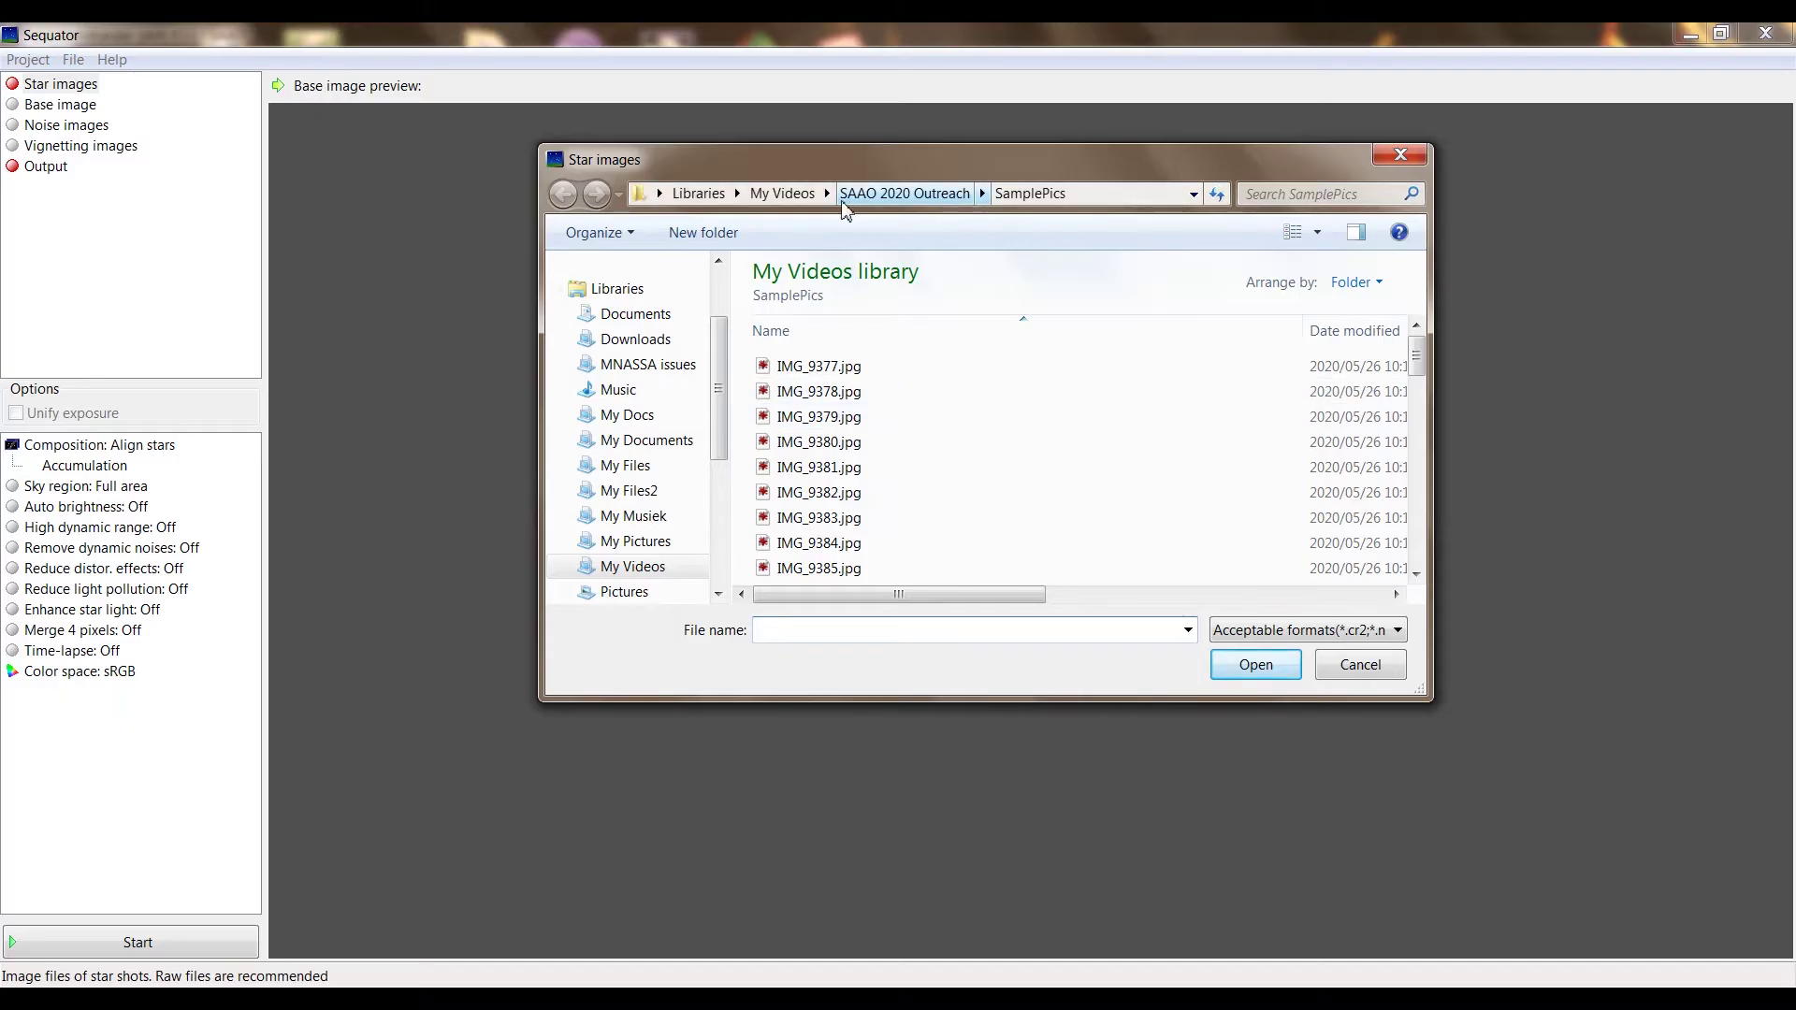
{"action": "left_click", "coordinate": [901, 419]}
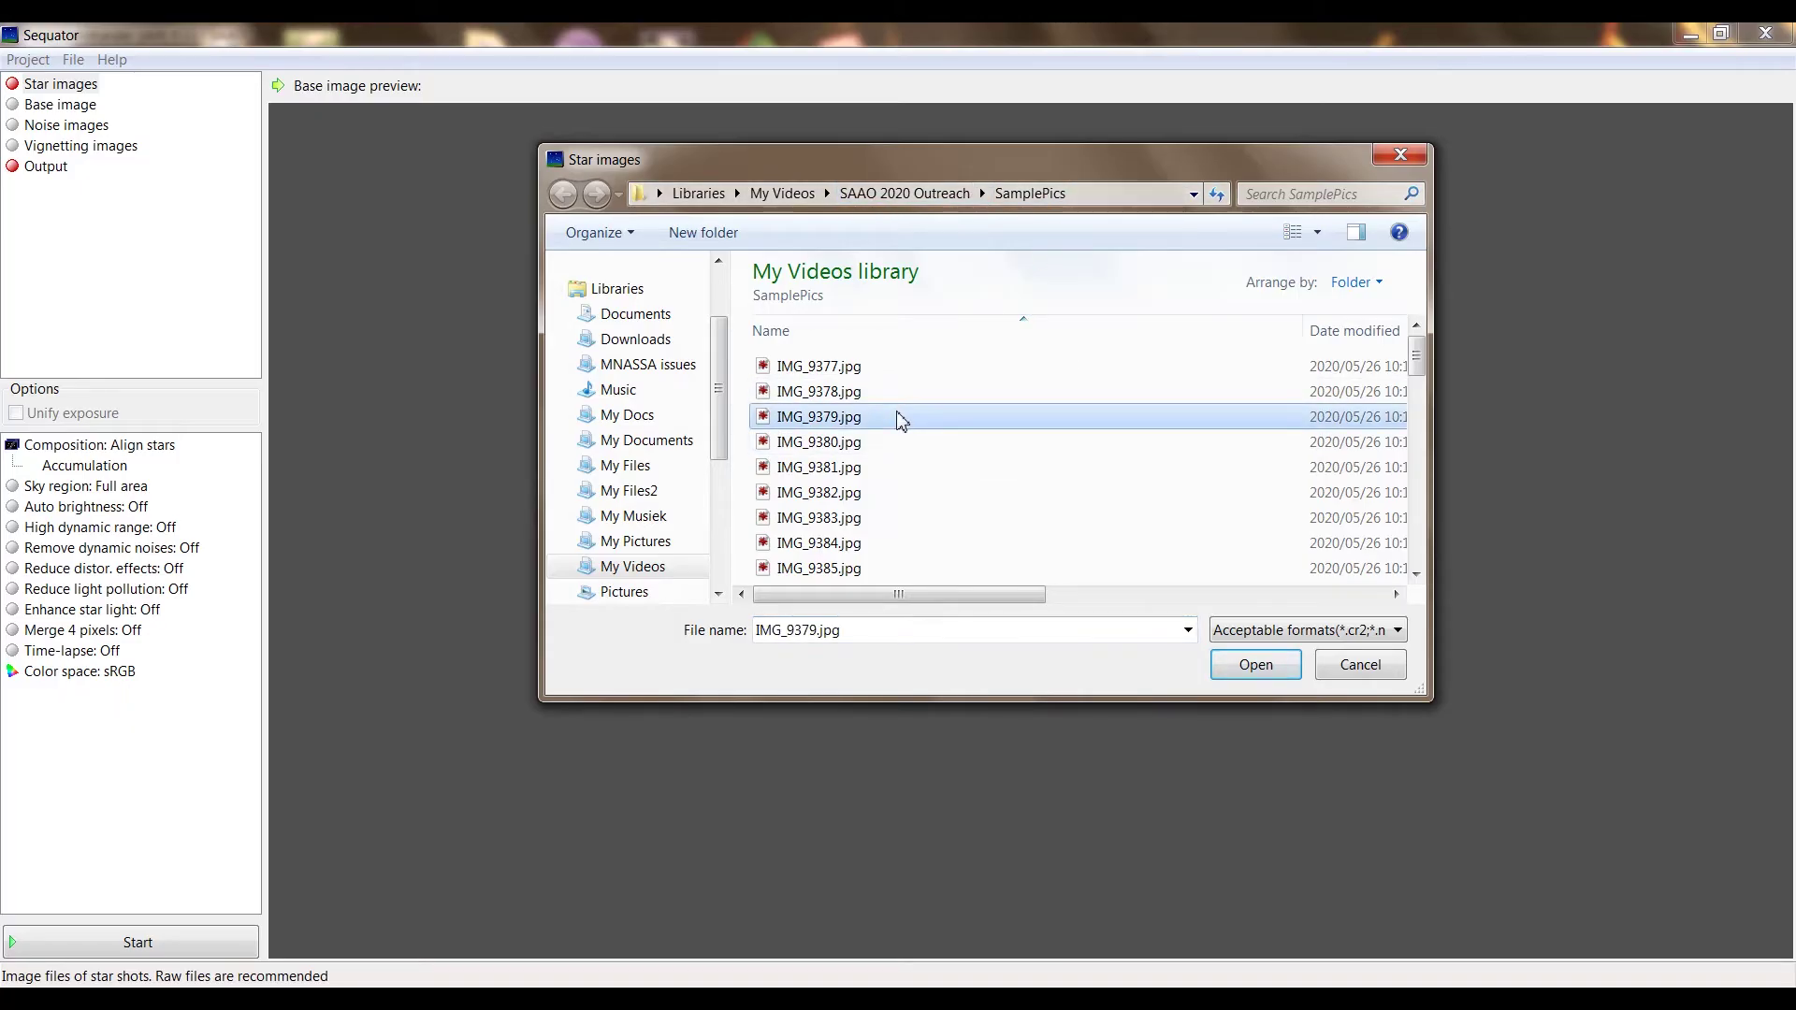
{"action": "key", "text": "ctrl+a"}
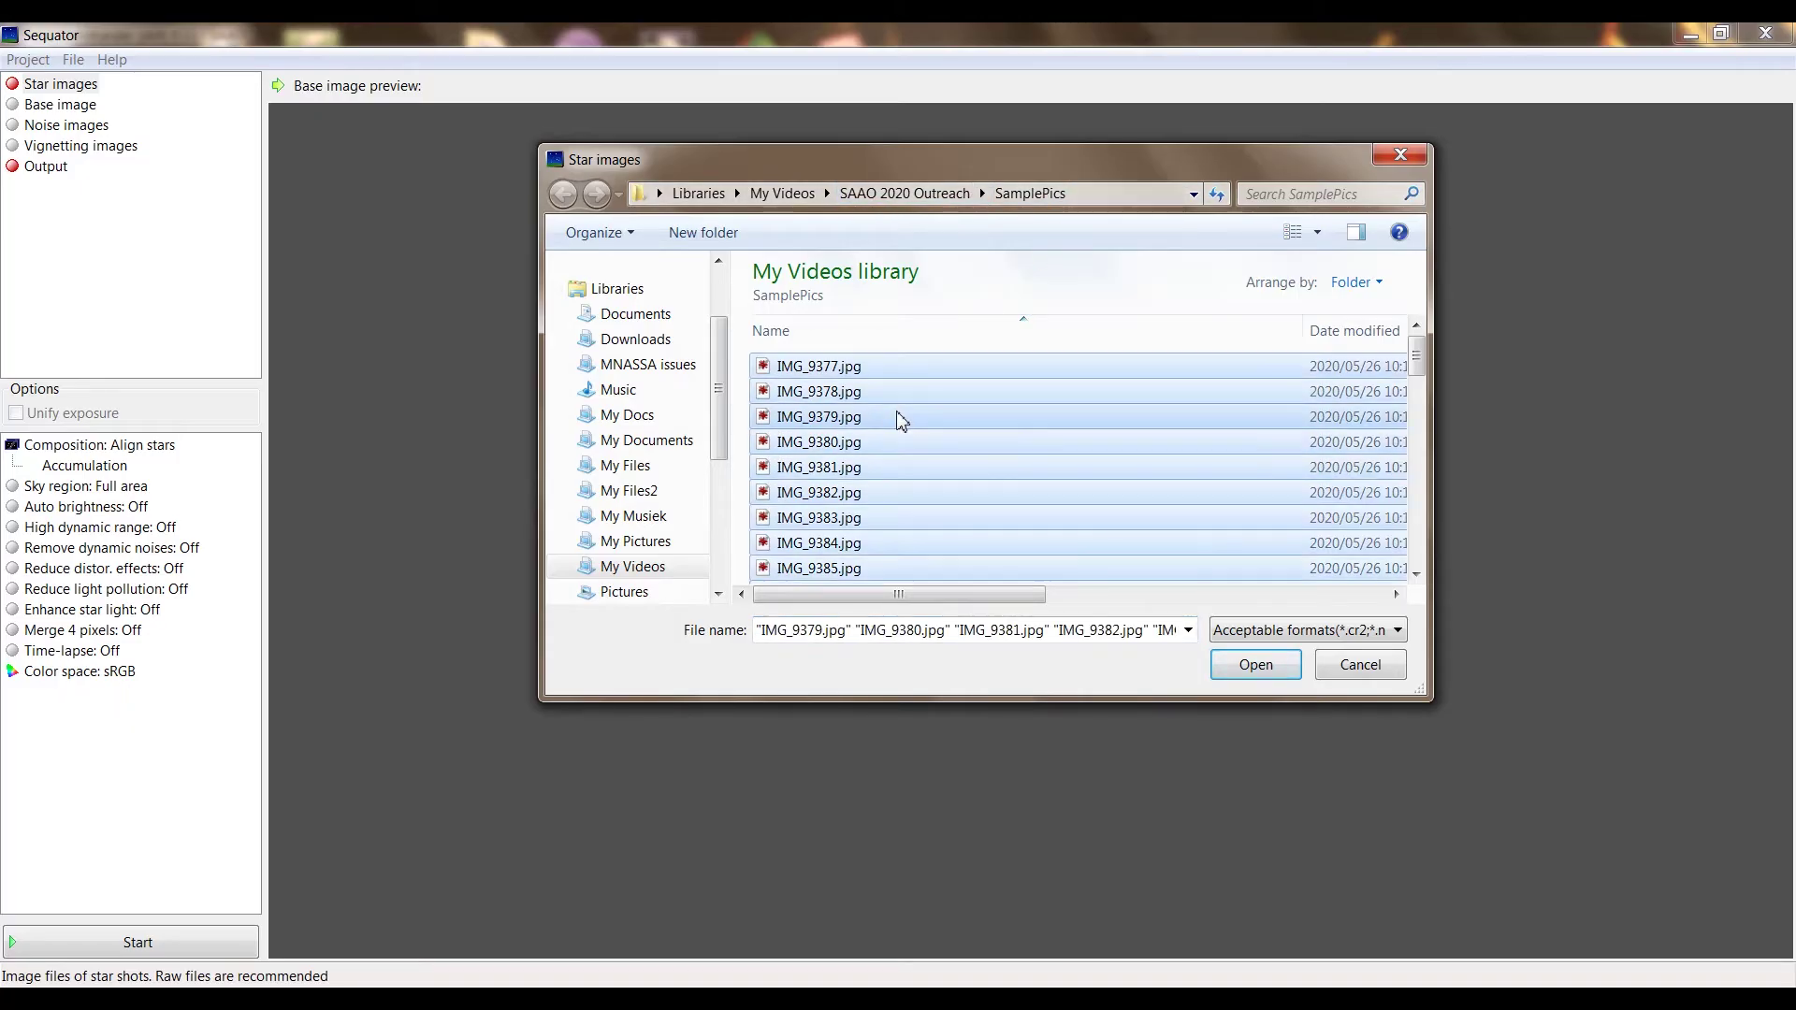
{"action": "left_click", "coordinate": [1255, 664]}
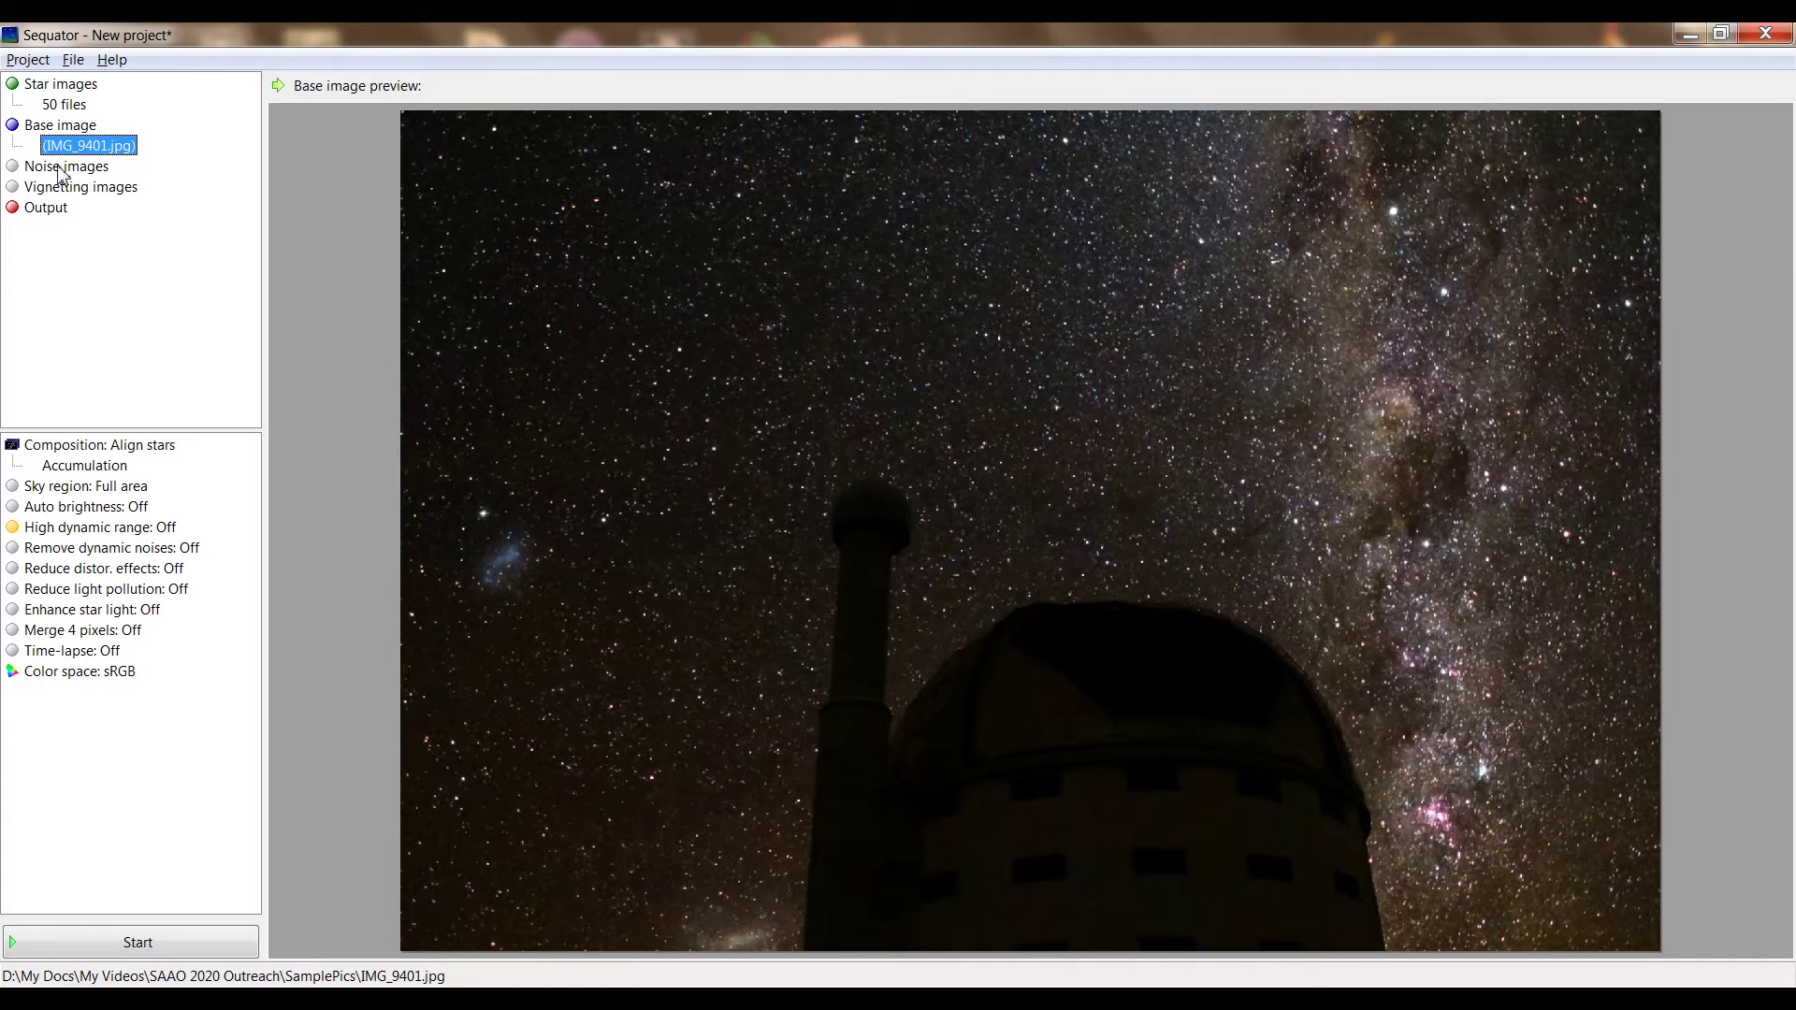
- View the noise images and vignetting images inputs without adding any files
{"action": "double_click", "coordinate": [56, 166]}
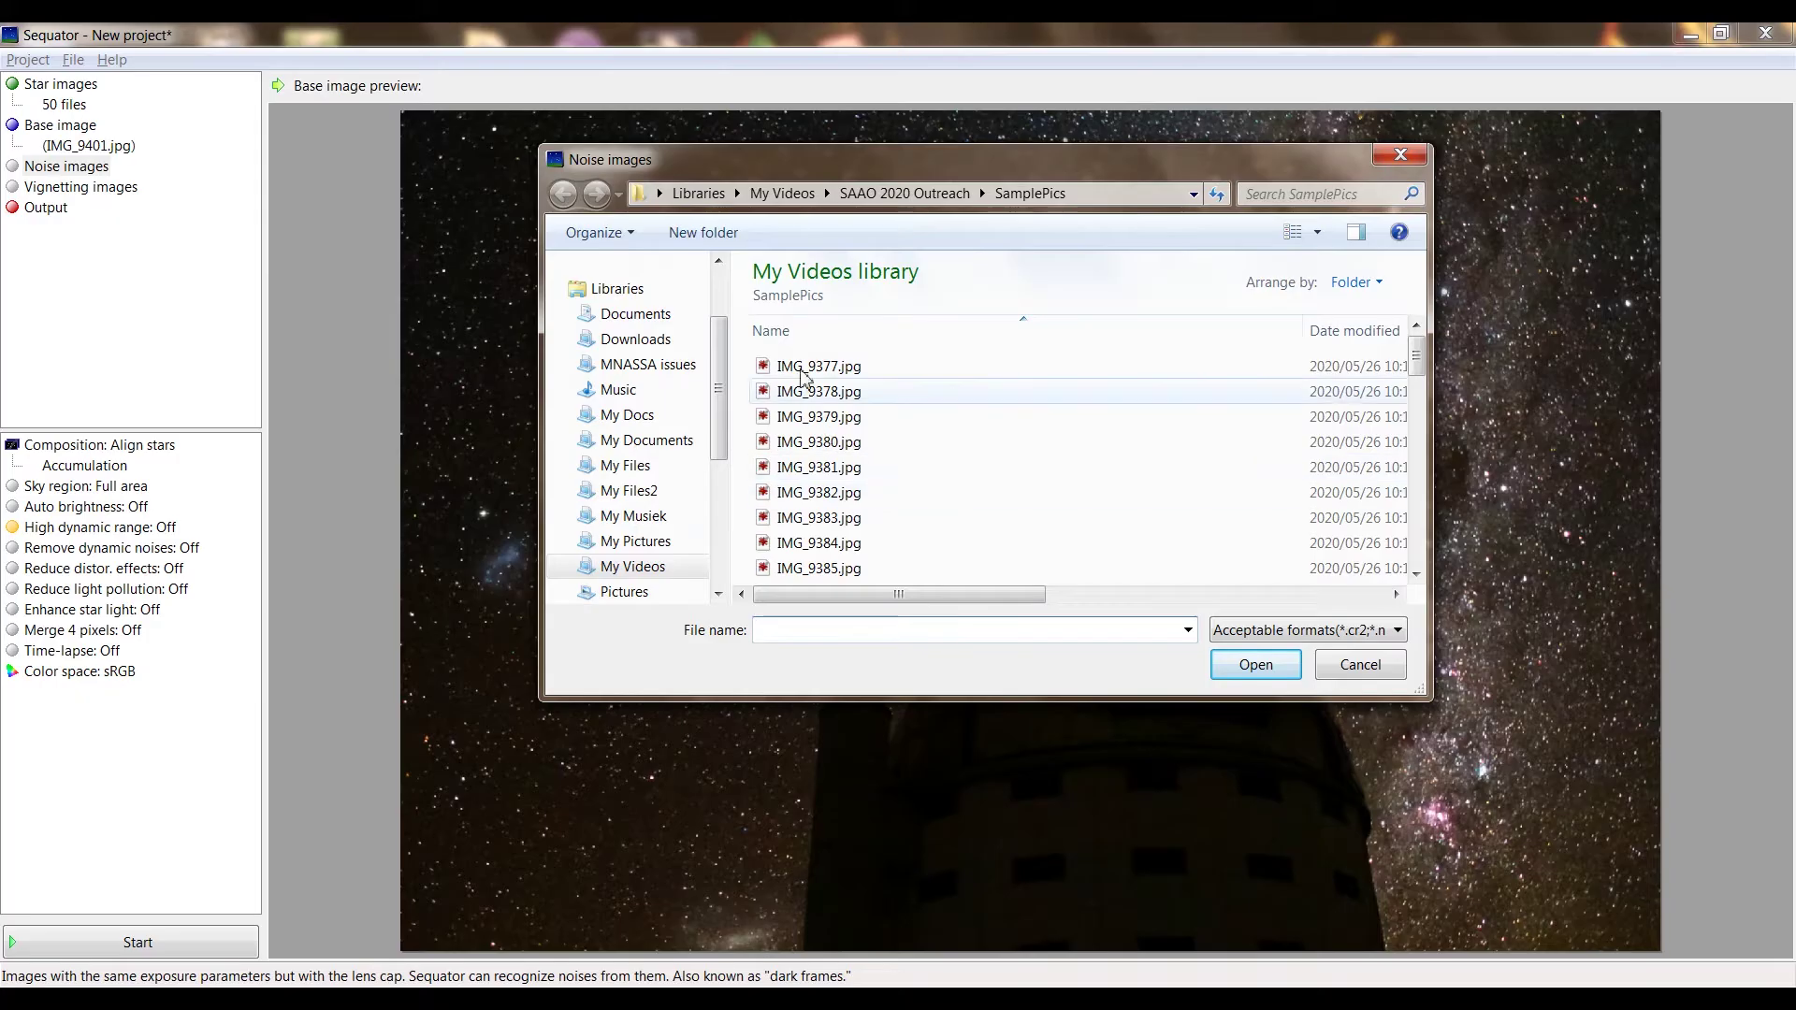
{"action": "left_click", "coordinate": [1361, 668]}
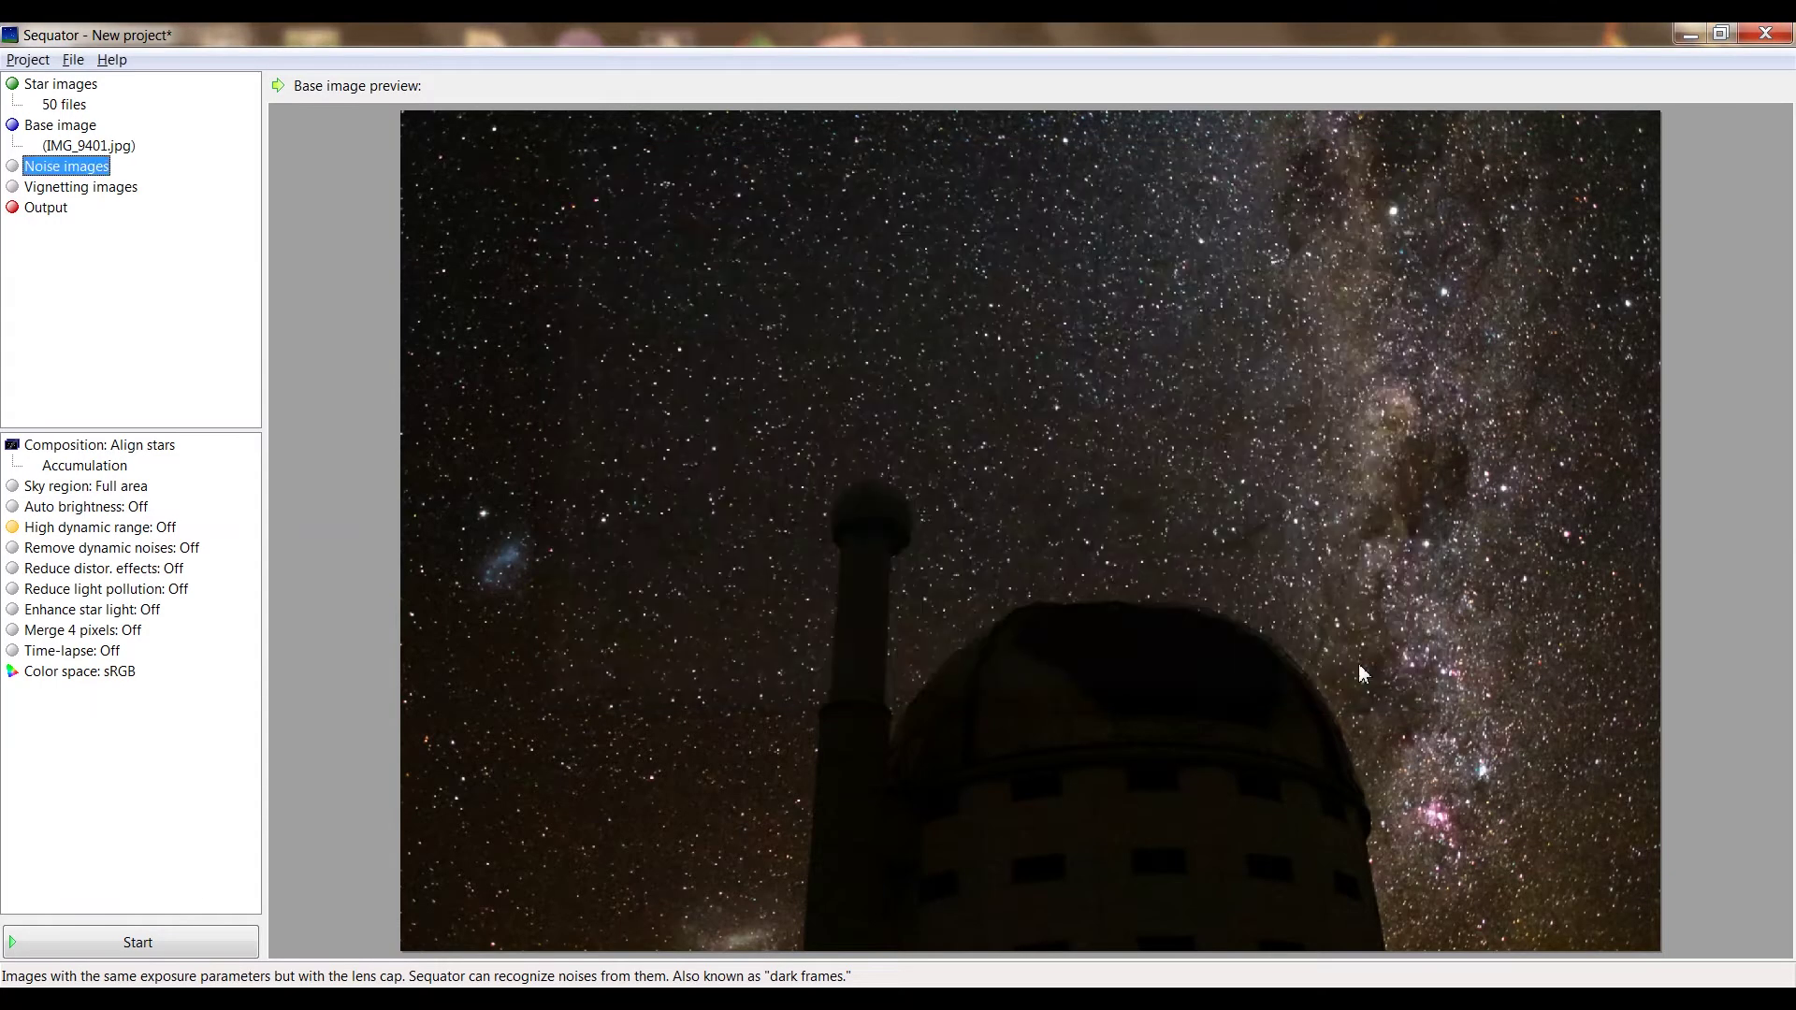
{"action": "left_click", "coordinate": [115, 190]}
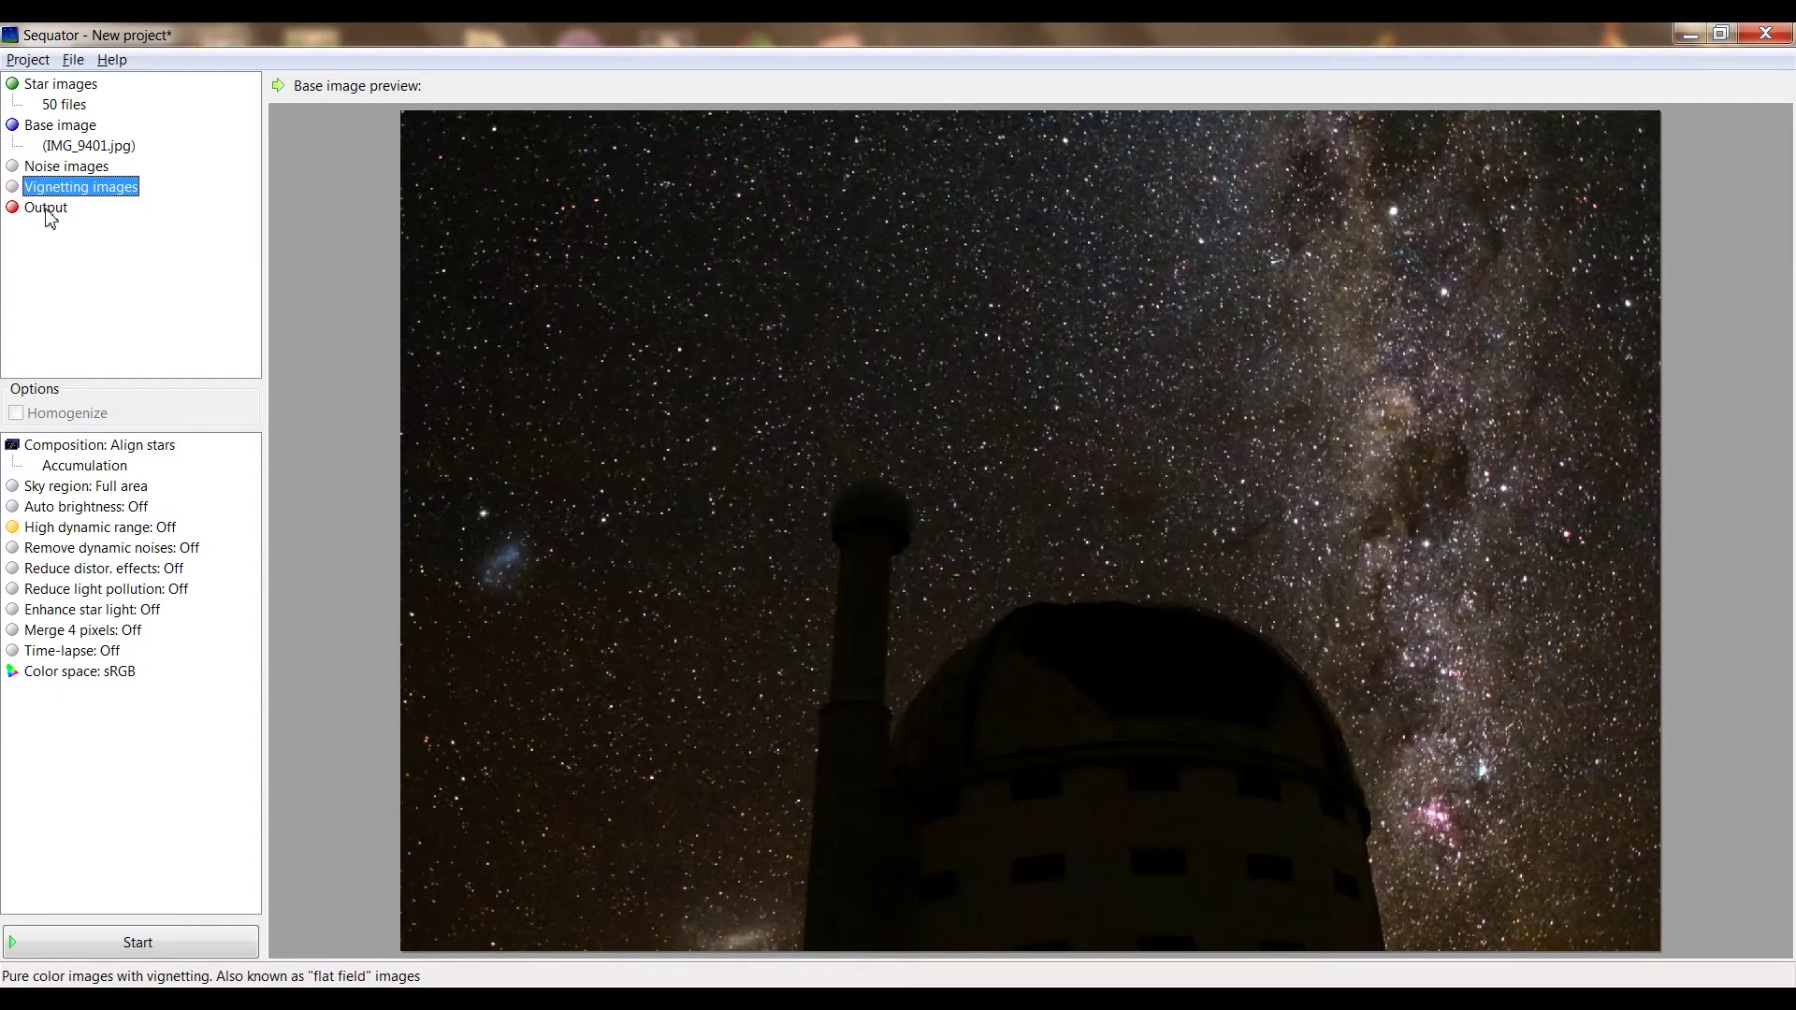
- Set the output file to Sequator.jpg in the SamplePics folder, using the JPEG file type
{"action": "left_click", "coordinate": [45, 210]}
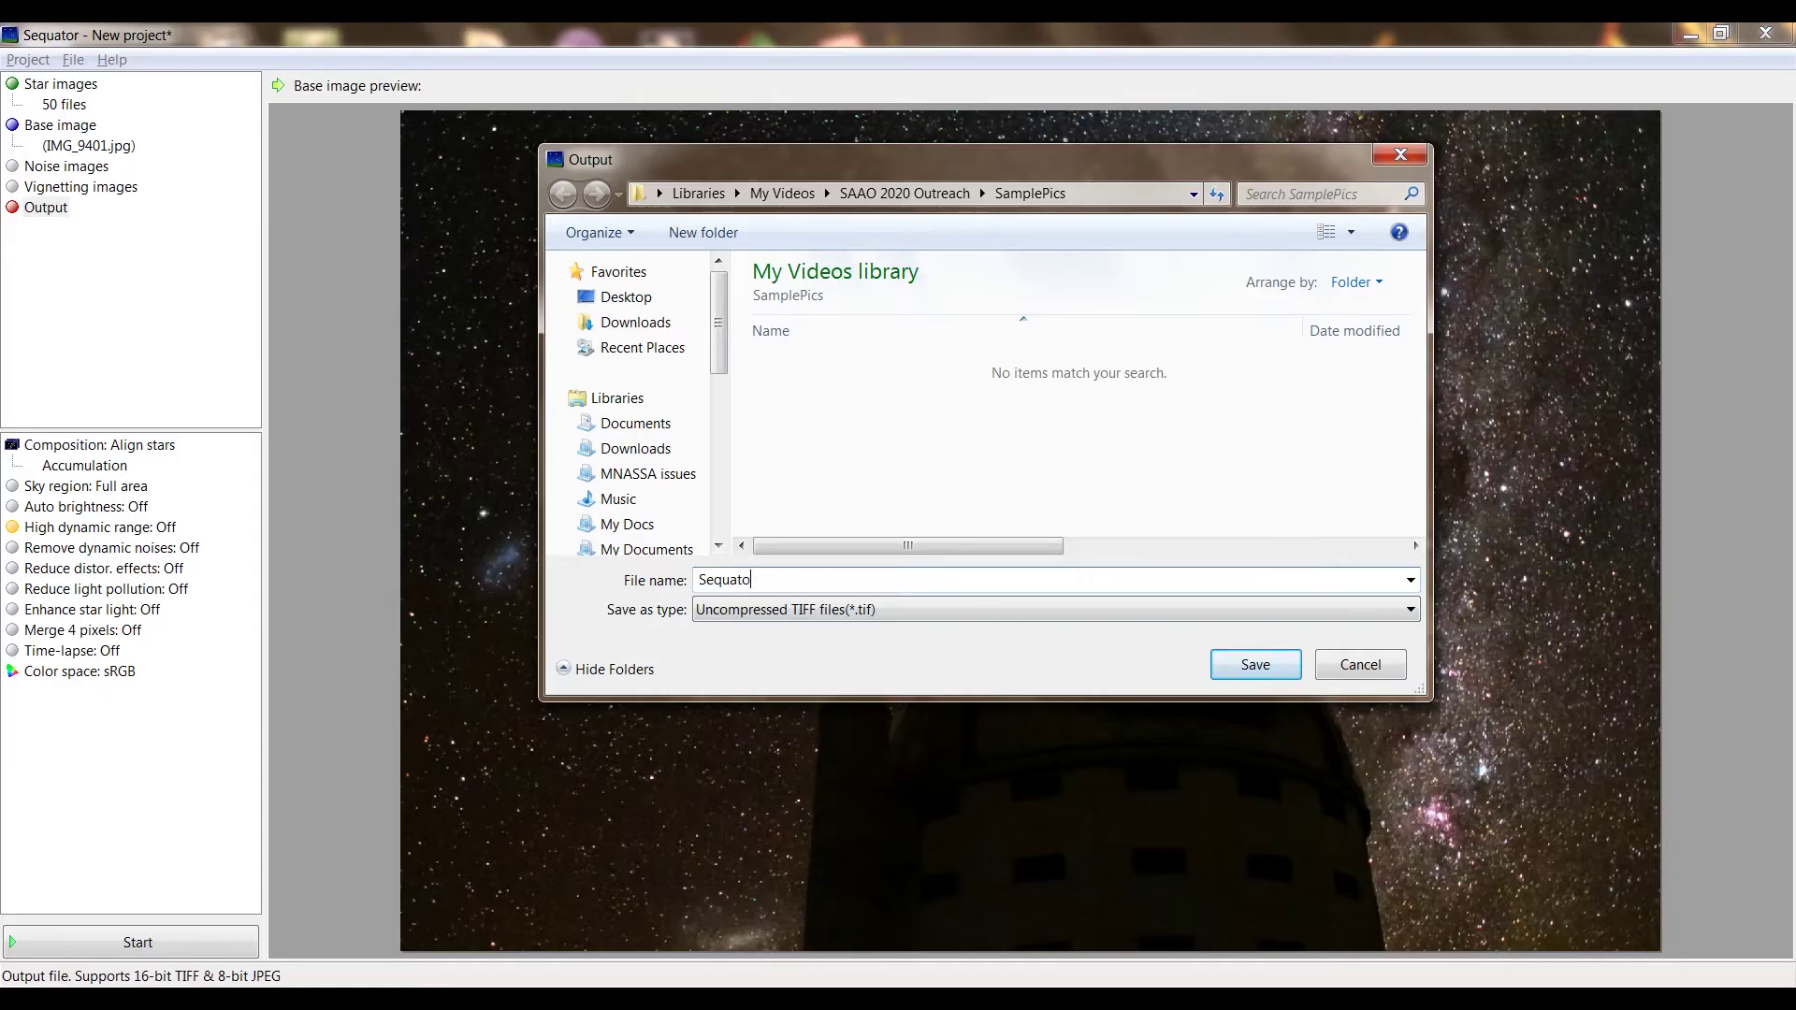
{"action": "left_click", "coordinate": [935, 609]}
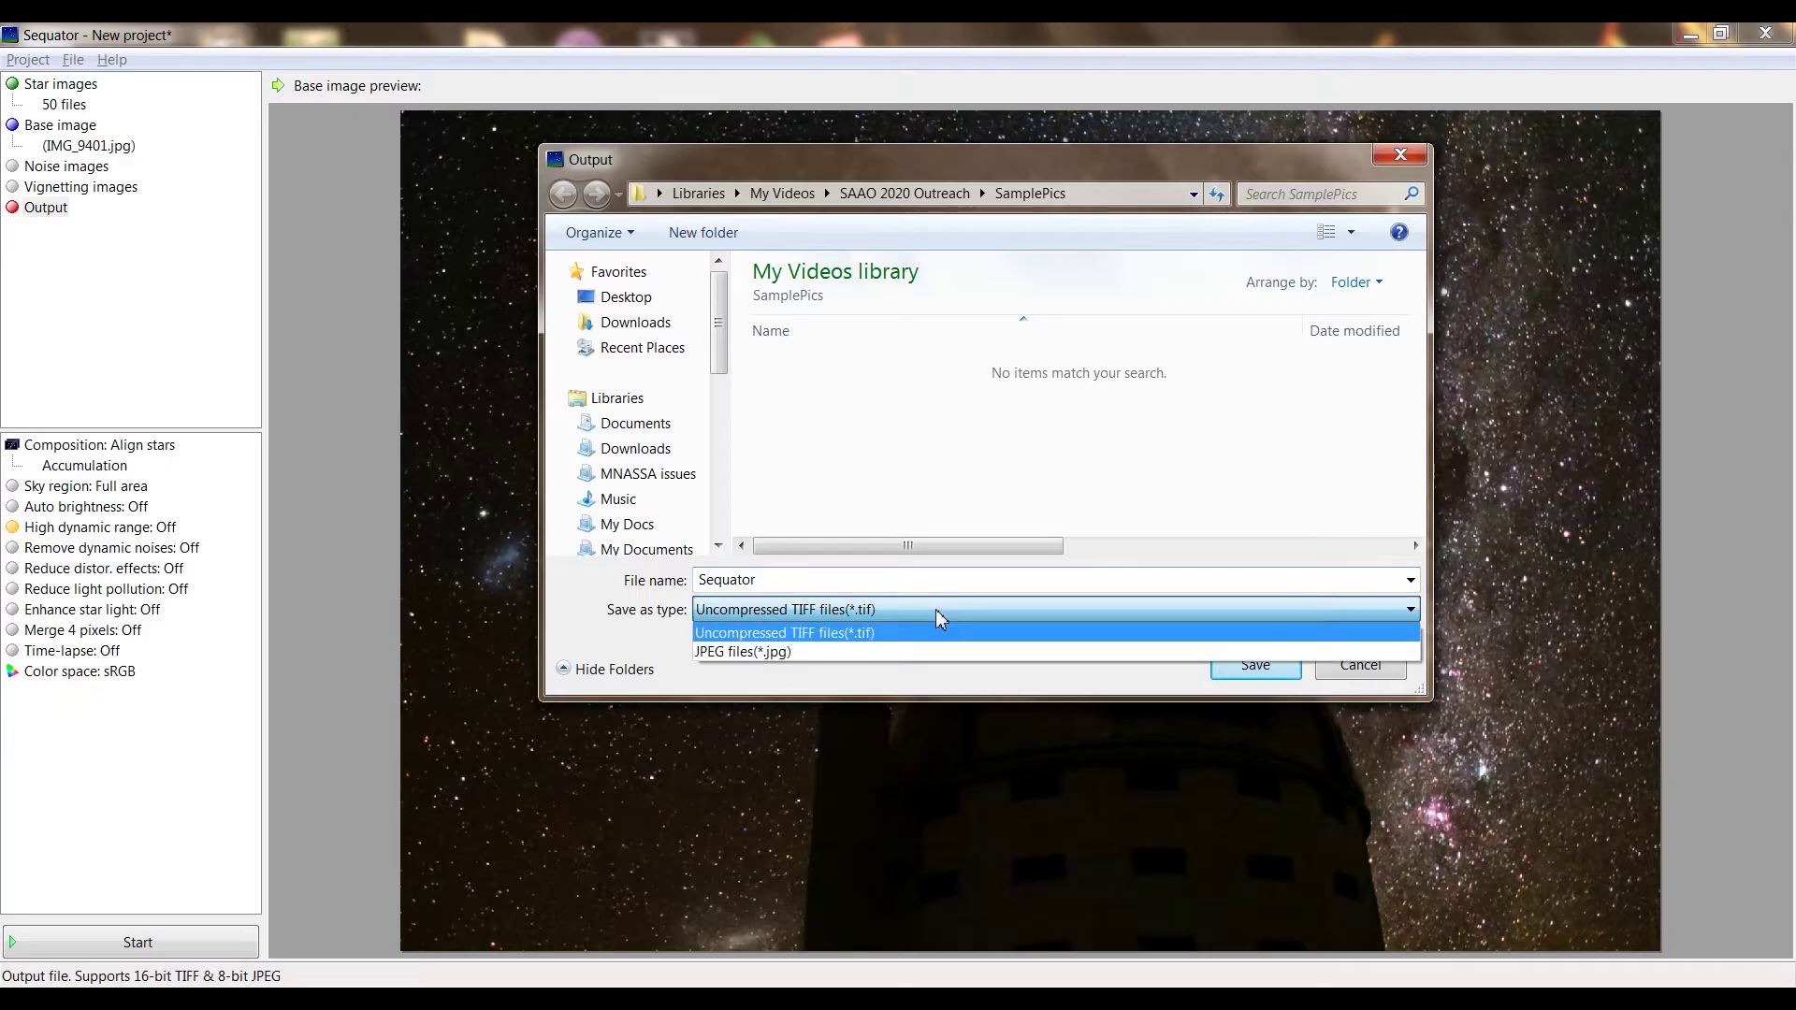
{"action": "left_click", "coordinate": [760, 652]}
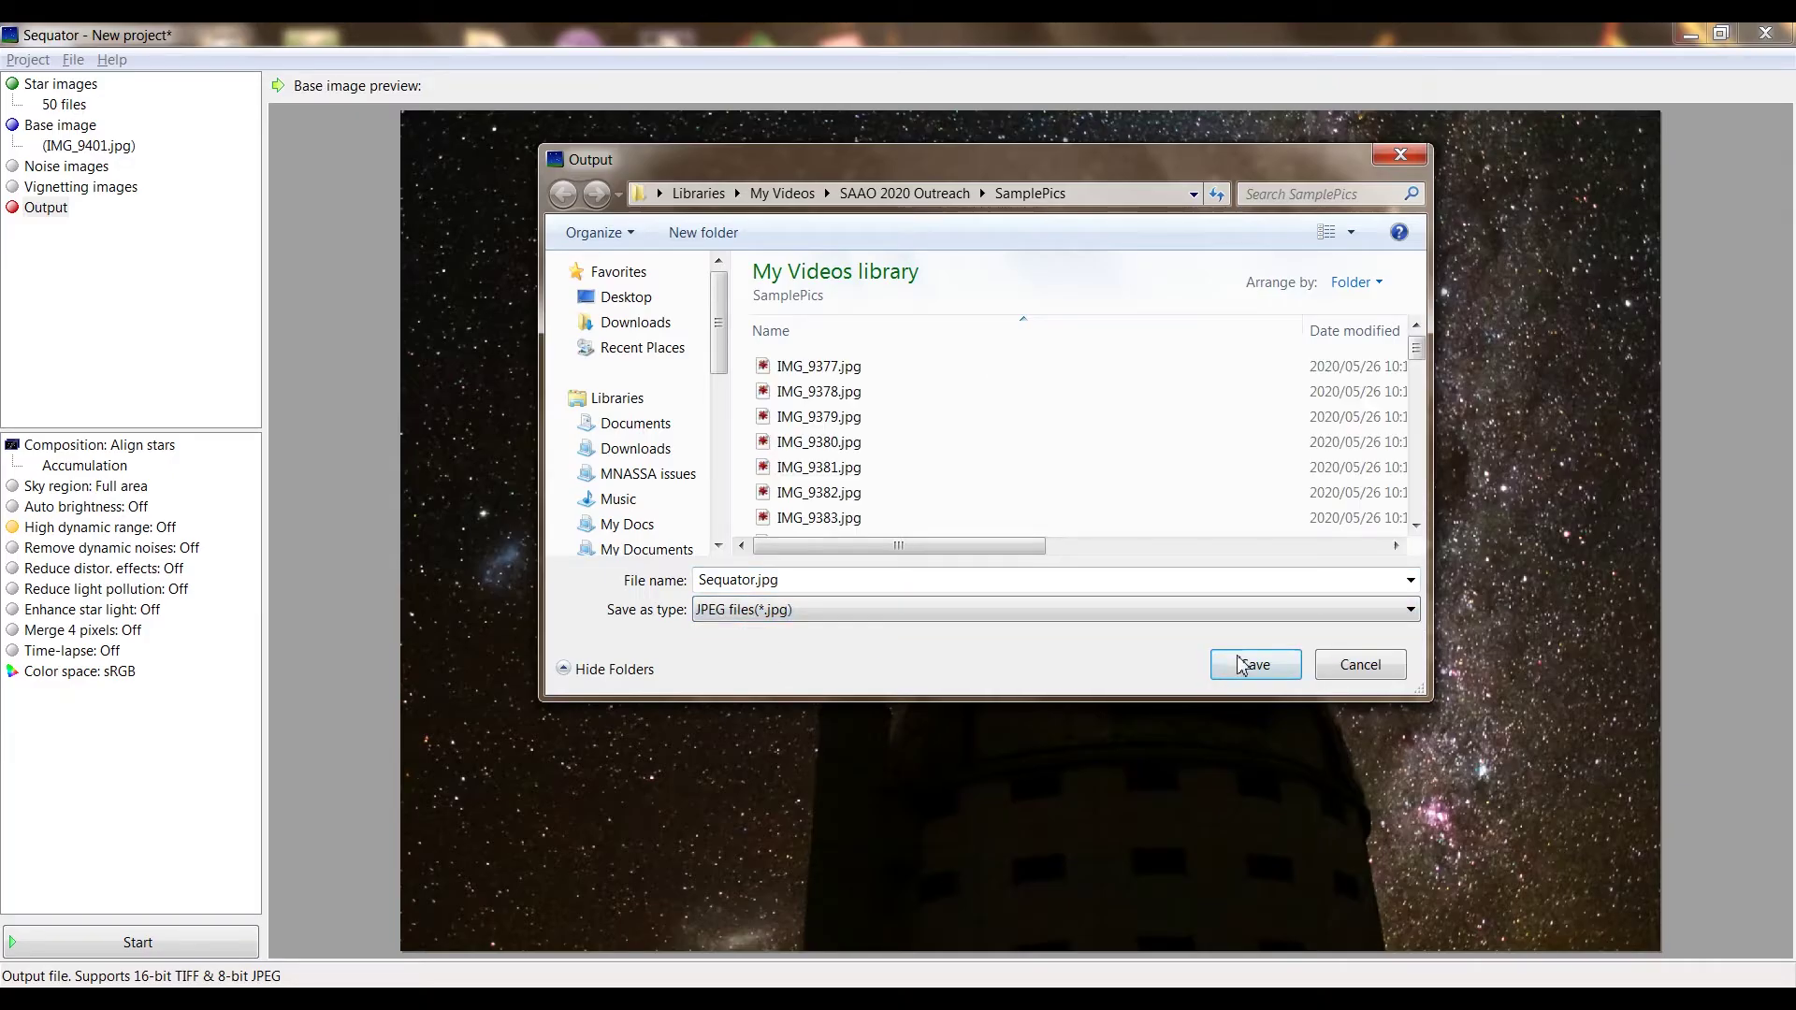
{"action": "left_click", "coordinate": [1265, 671]}
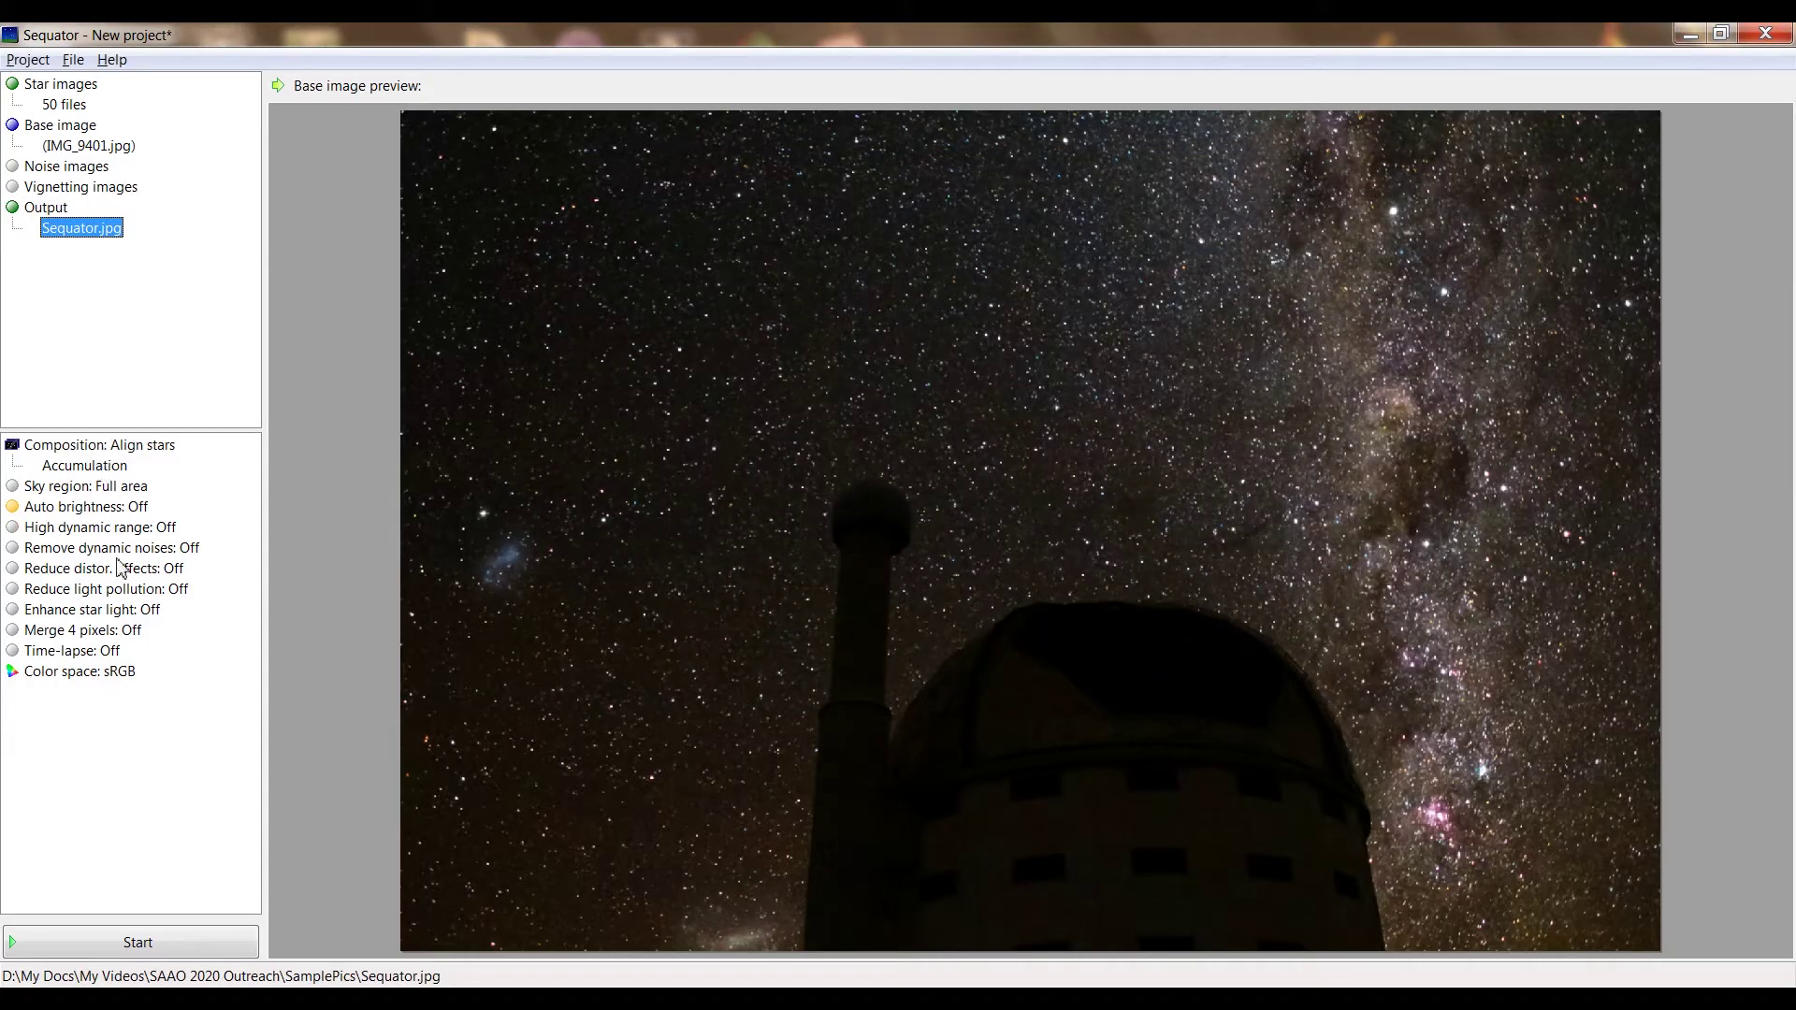
- Set the composition to Trails with Motion effect enabled, and process the star images
{"action": "left_click", "coordinate": [103, 446]}
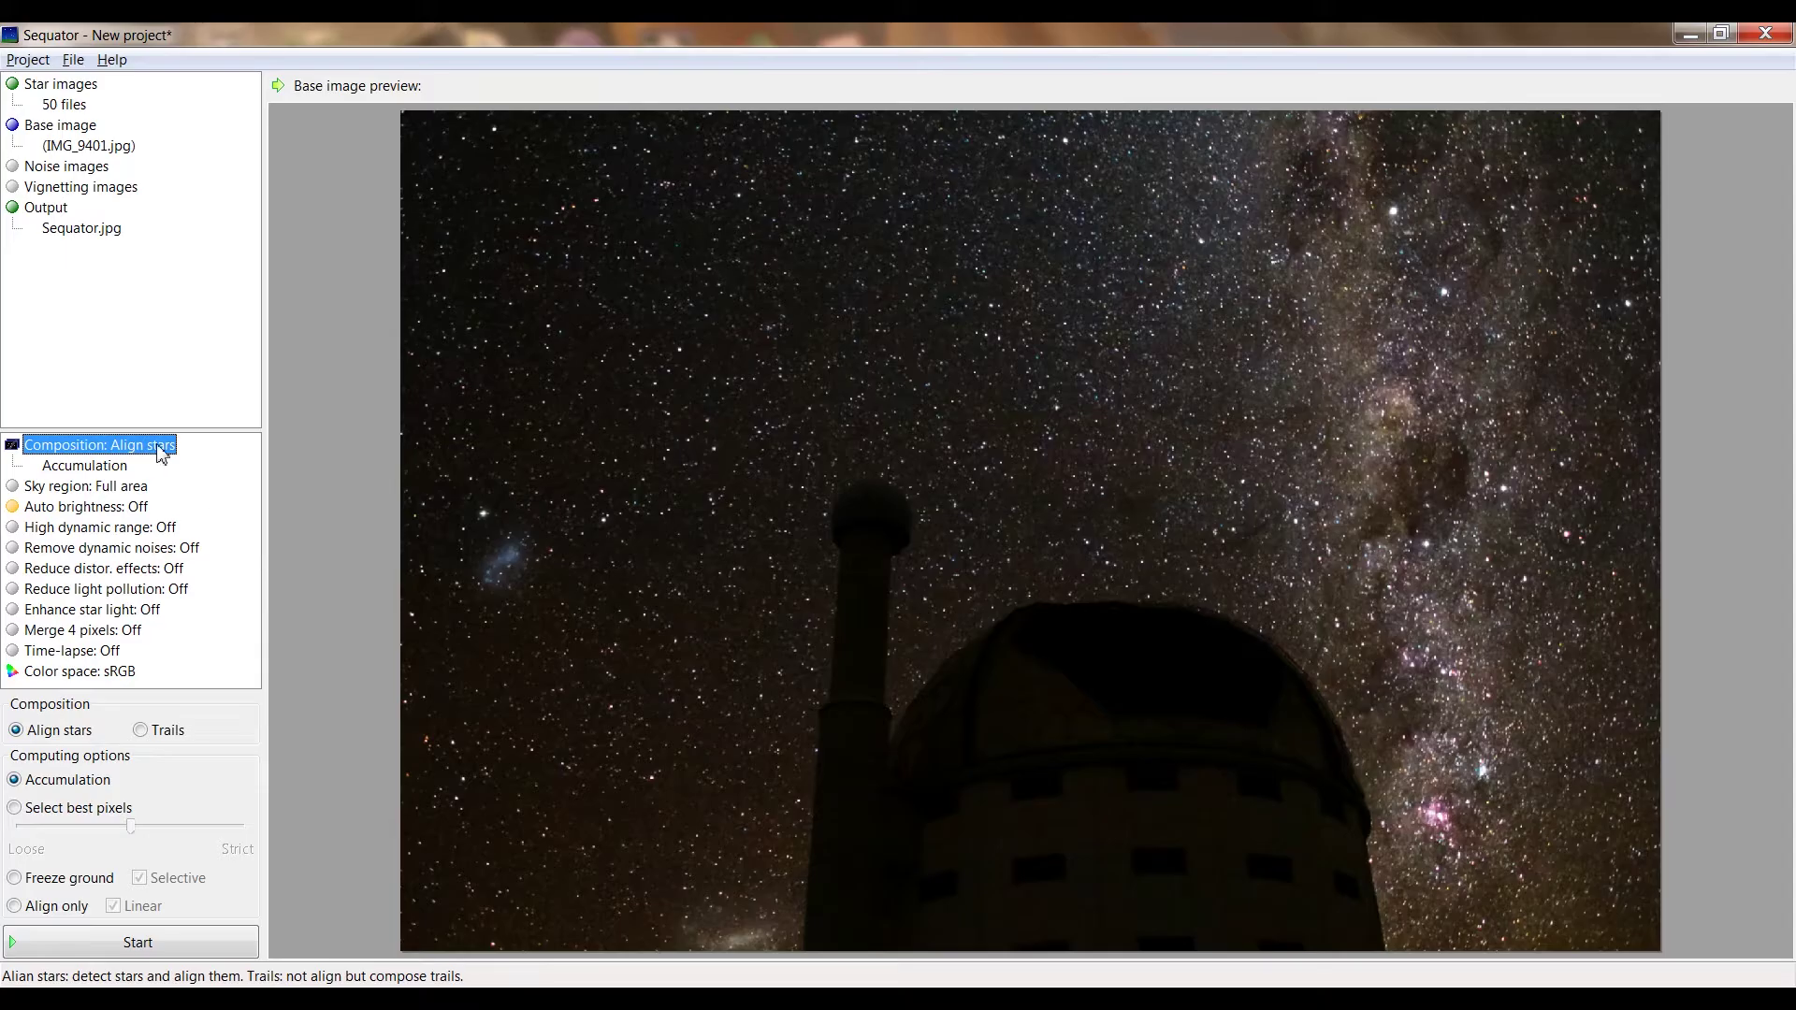
{"action": "left_click", "coordinate": [142, 733]}
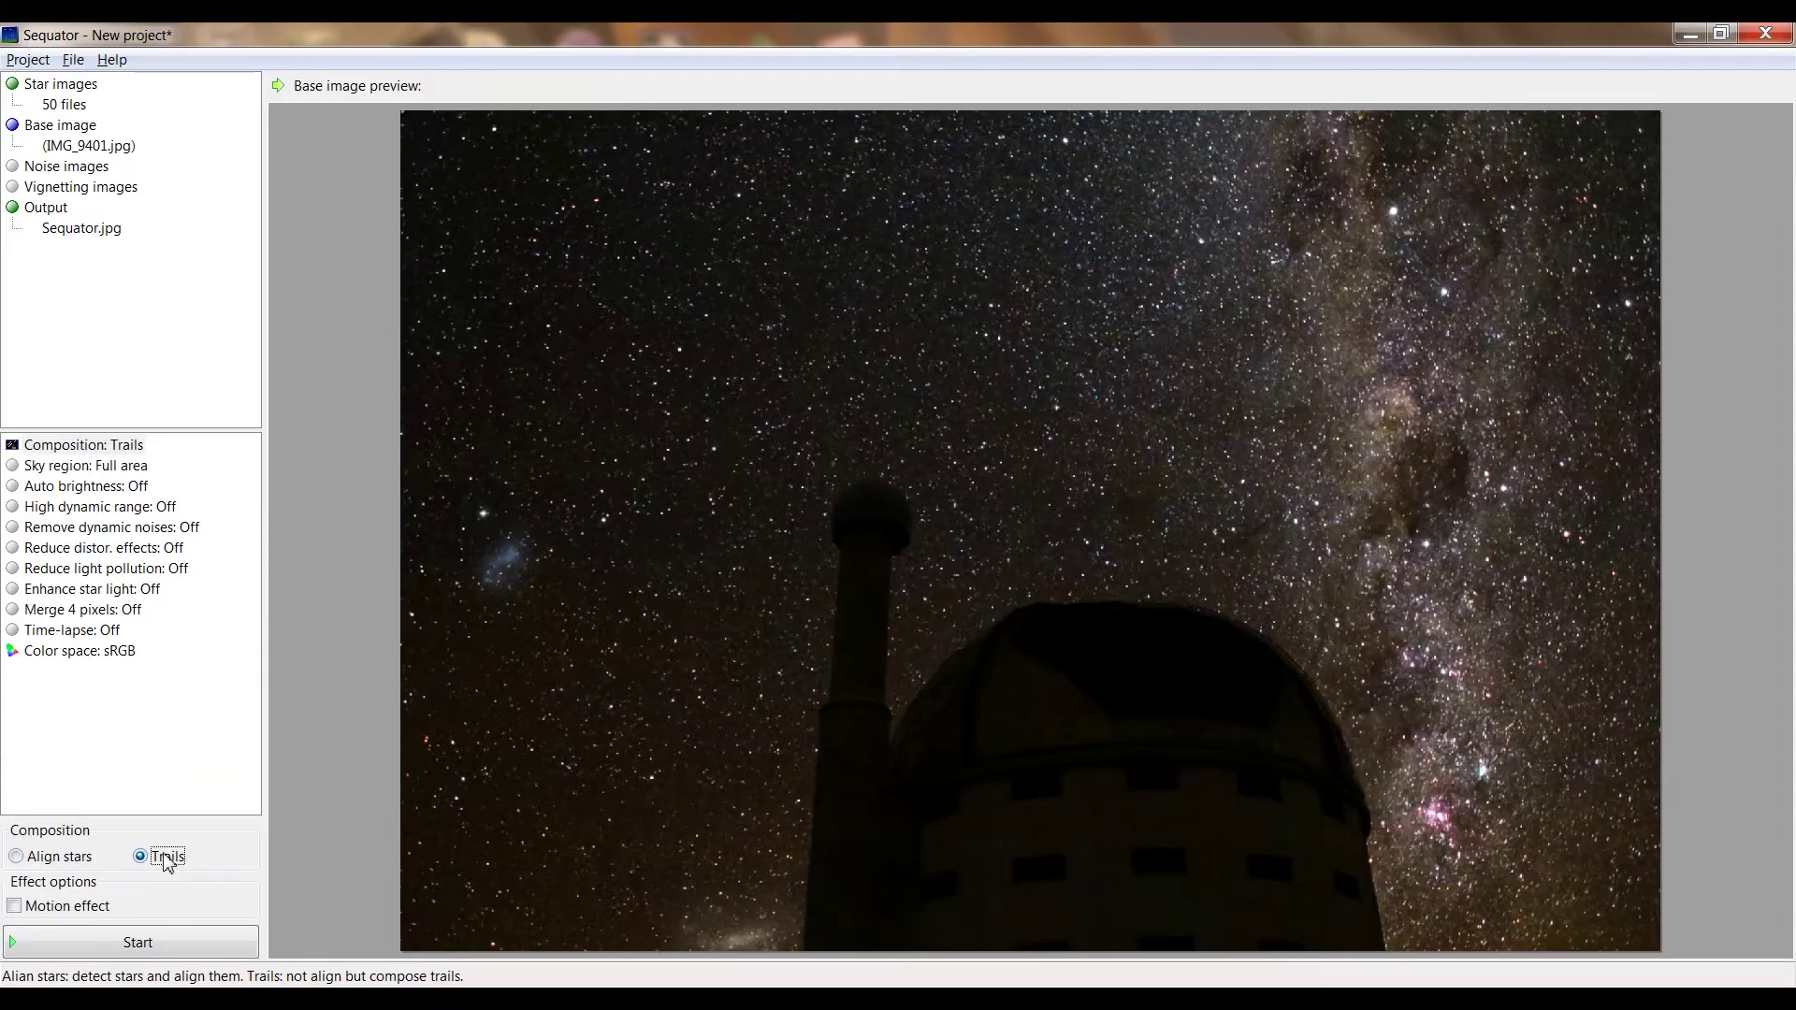
{"action": "left_click", "coordinate": [37, 915]}
{"action": "left_click", "coordinate": [84, 445]}
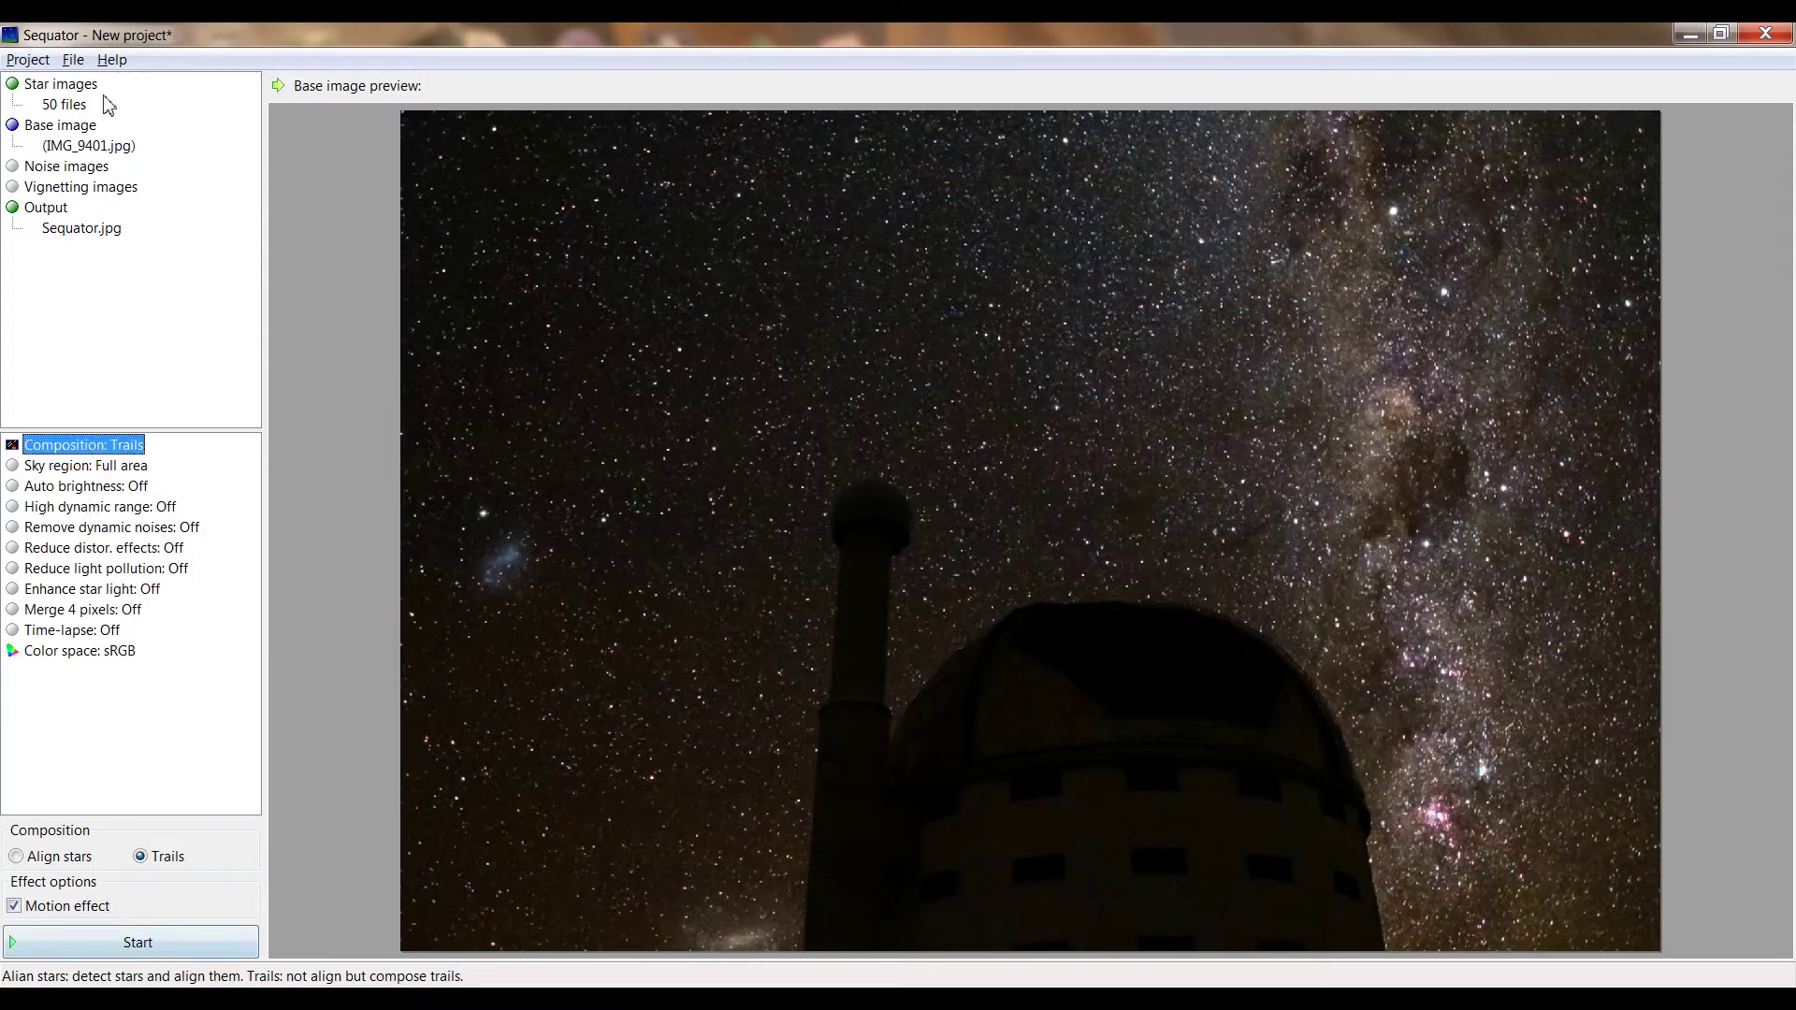
{"action": "left_click", "coordinate": [133, 934]}
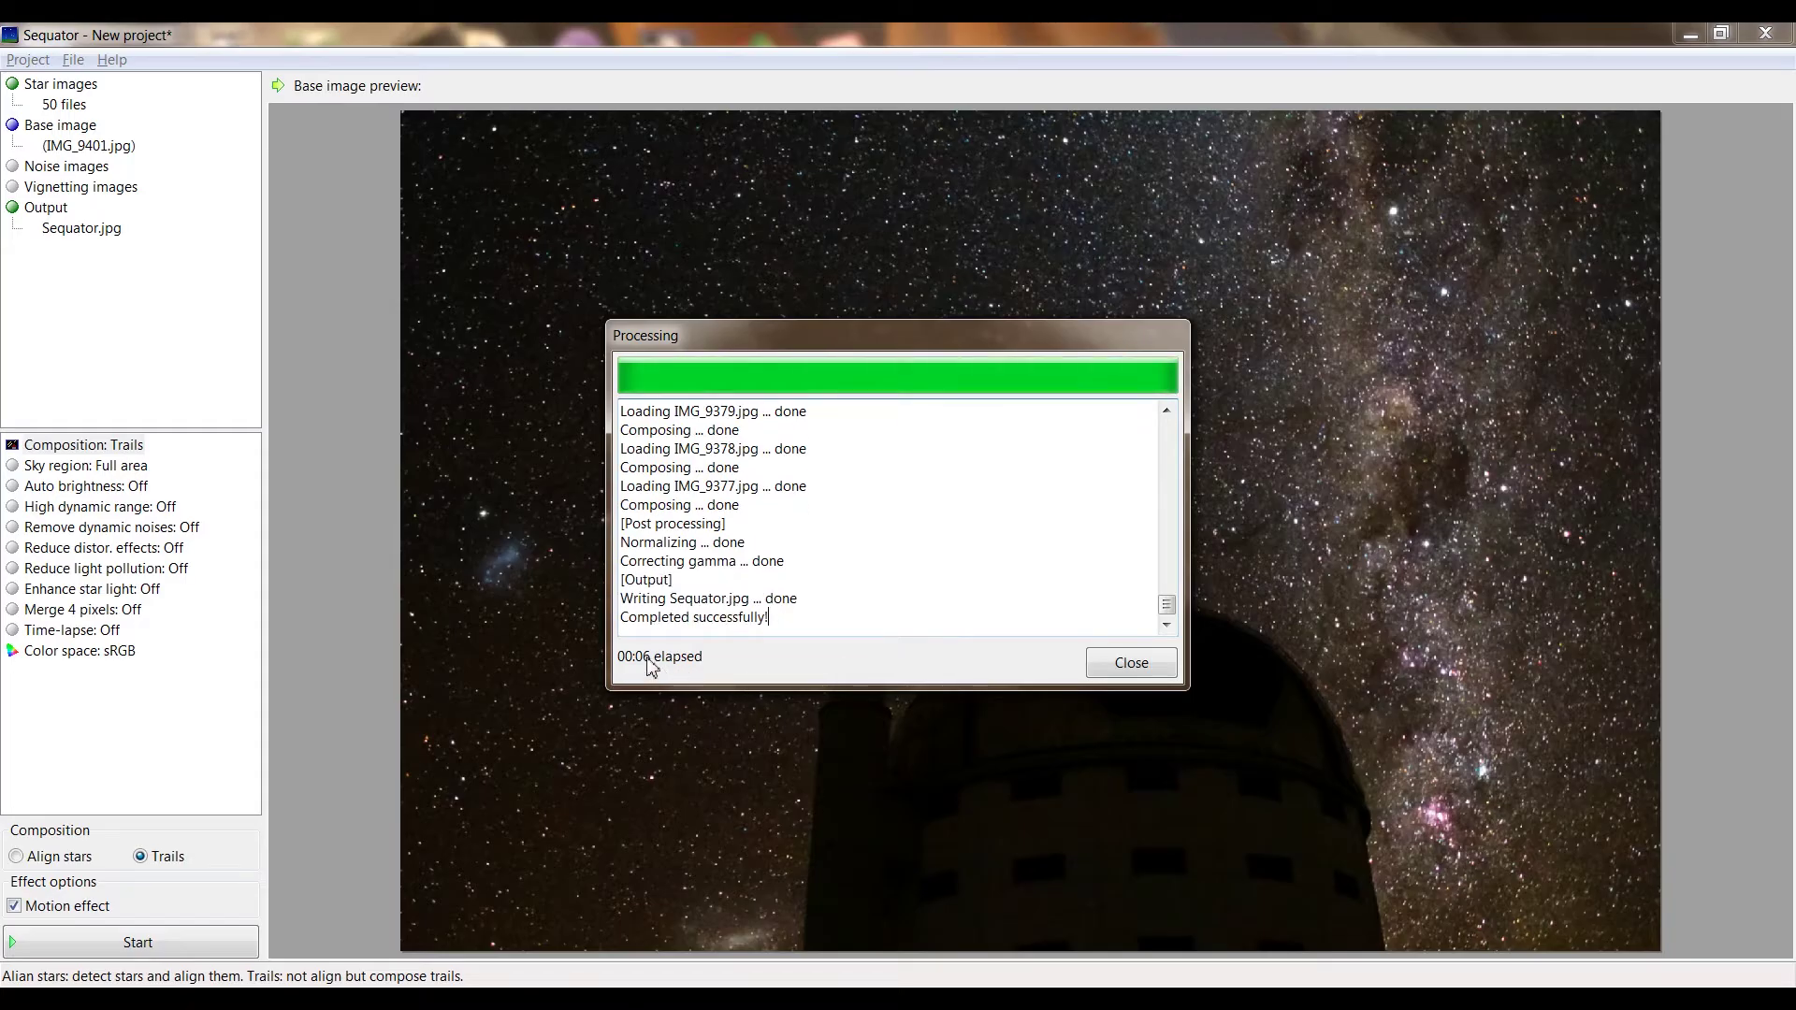
{"action": "left_click", "coordinate": [1134, 665]}
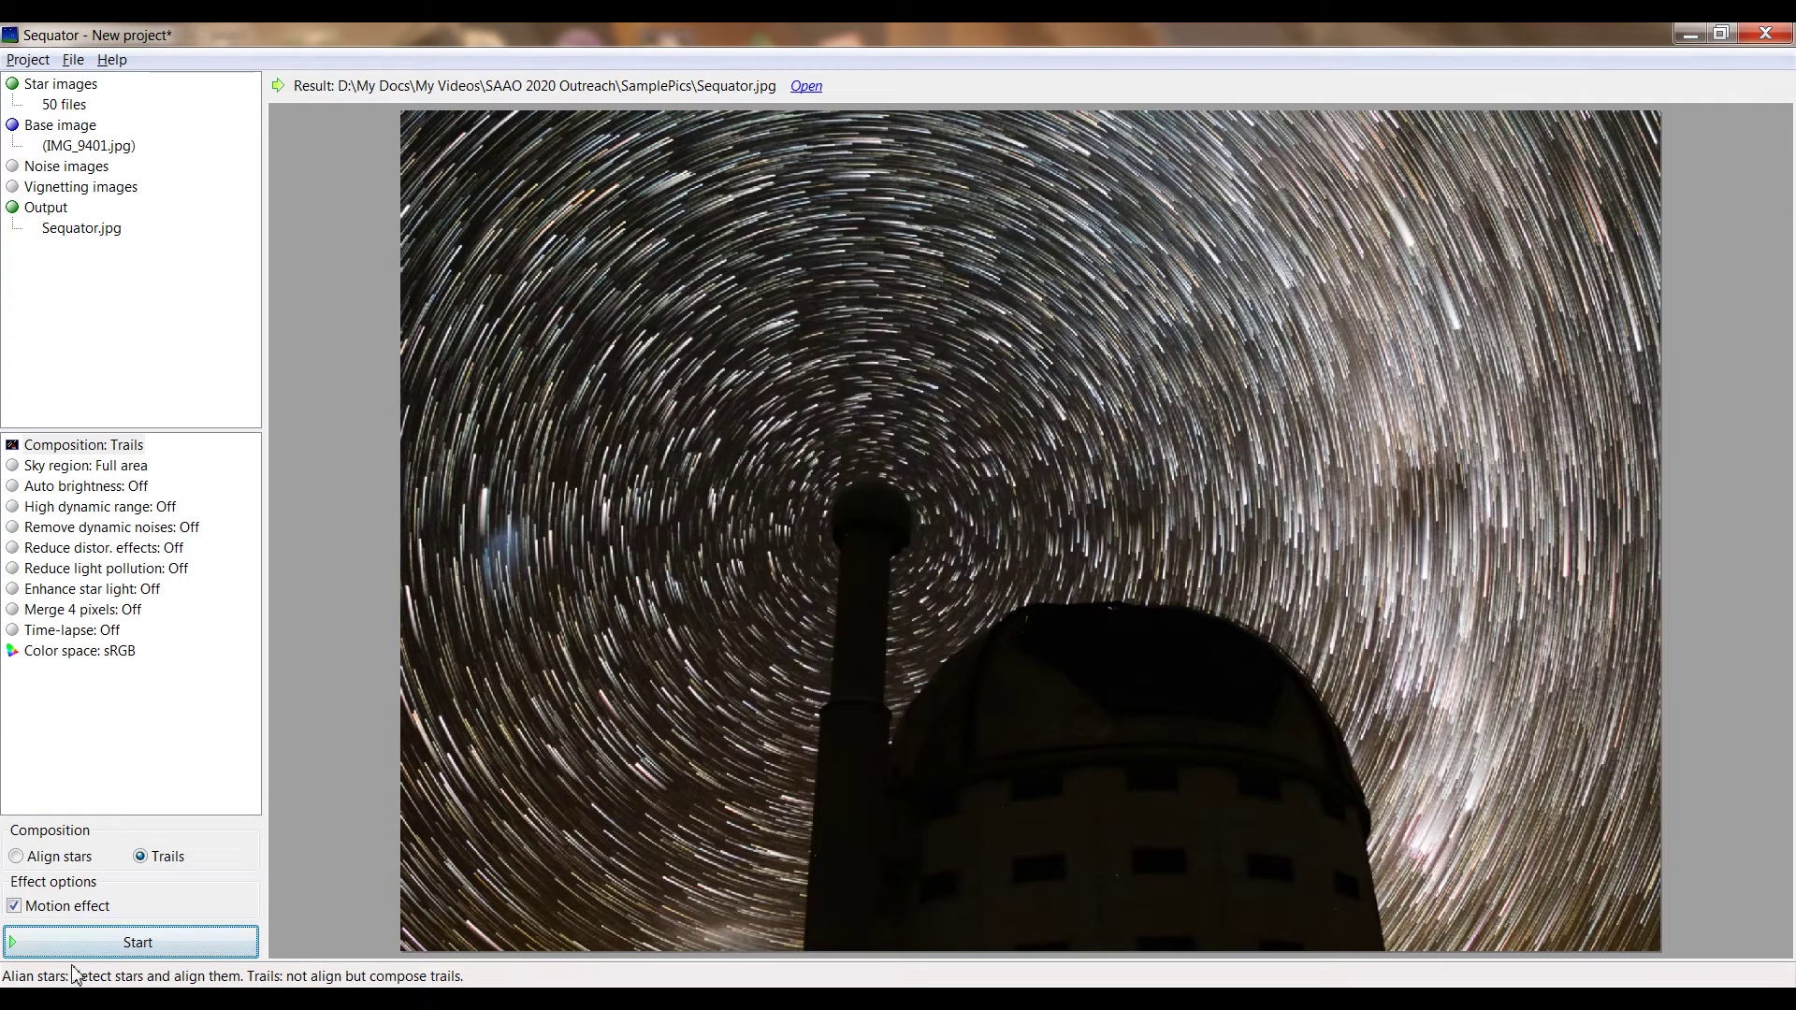
- Turn off Motion effect and process the trails again, overwriting the existing Sequator.jpg
{"action": "left_click", "coordinate": [13, 906]}
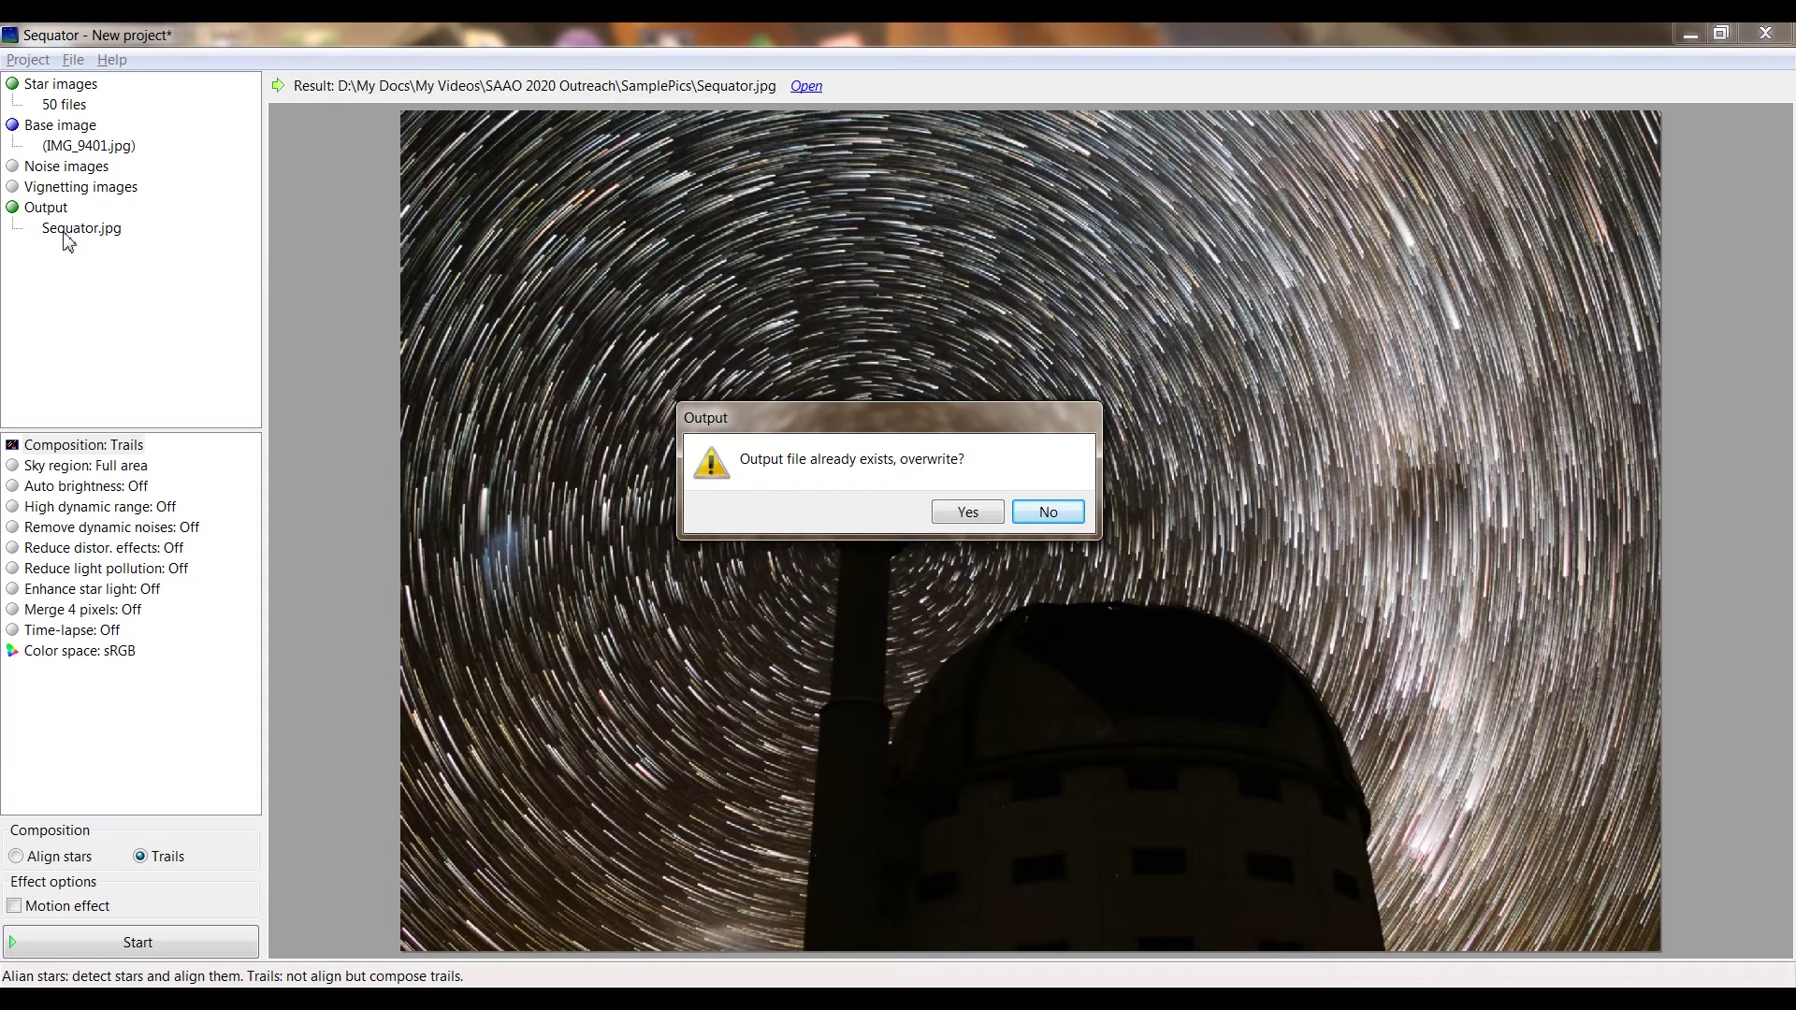
{"action": "left_click", "coordinate": [1040, 513]}
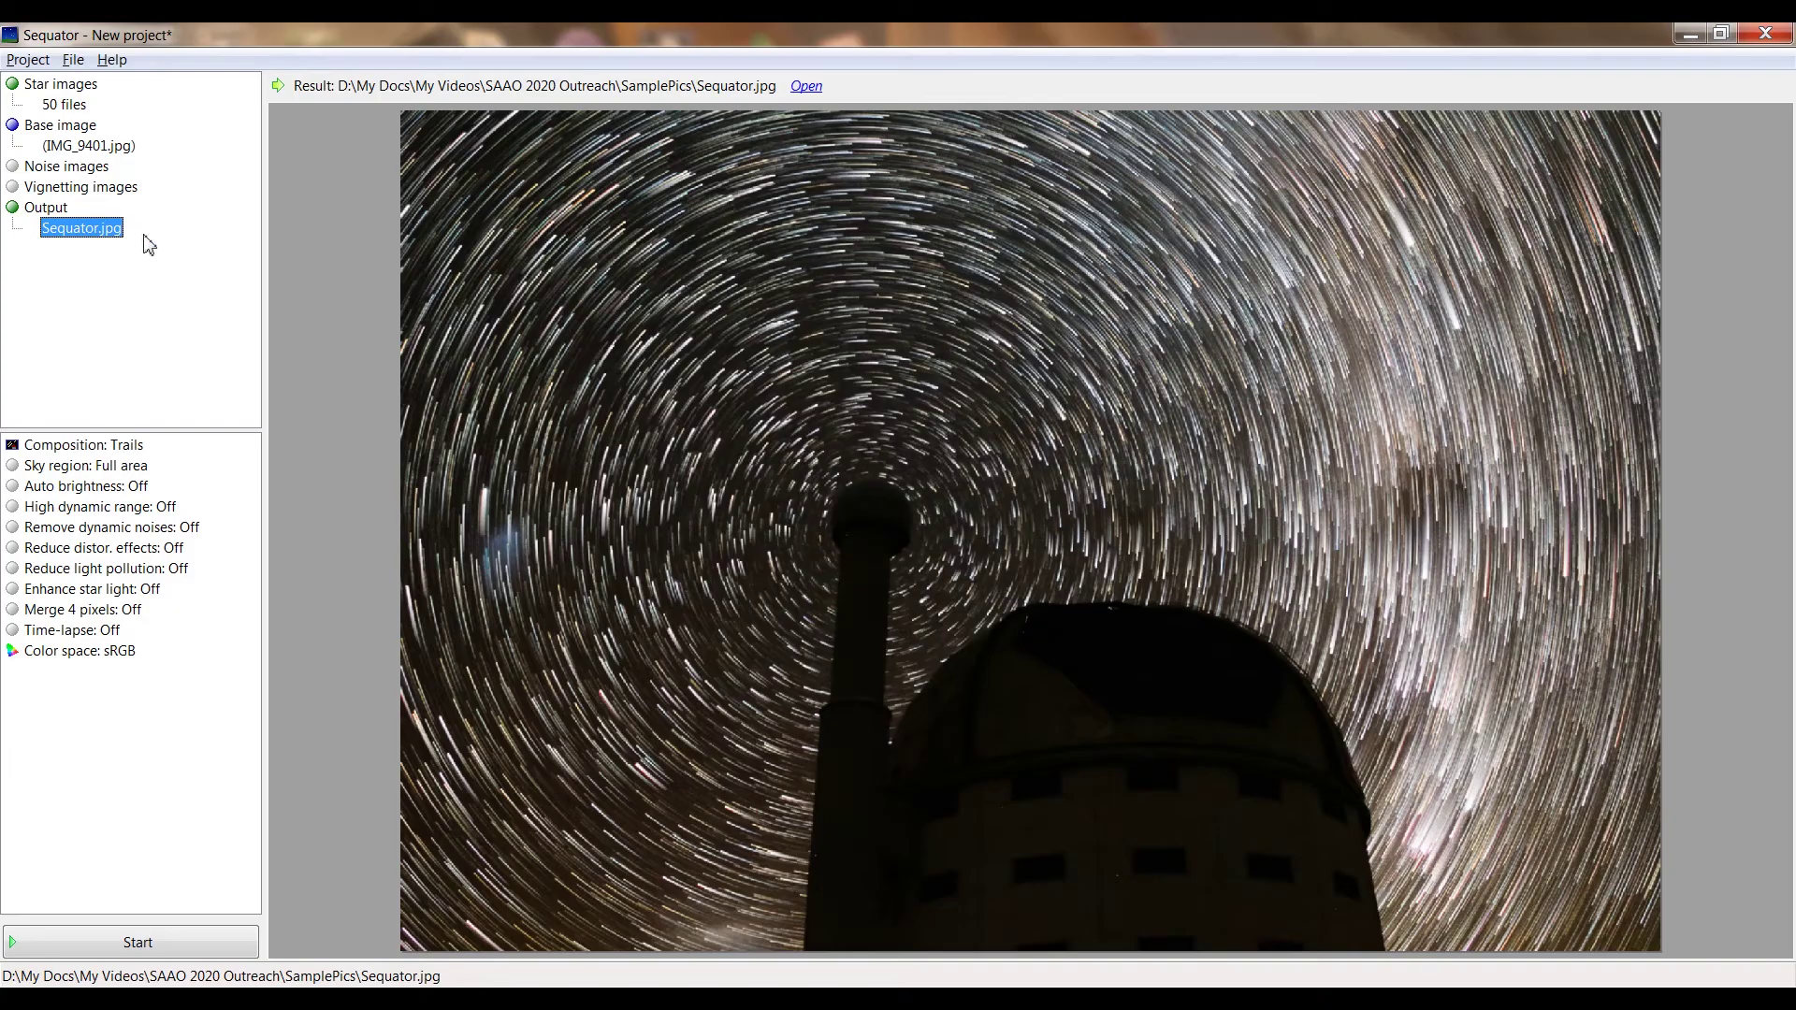
{"action": "left_click", "coordinate": [155, 947]}
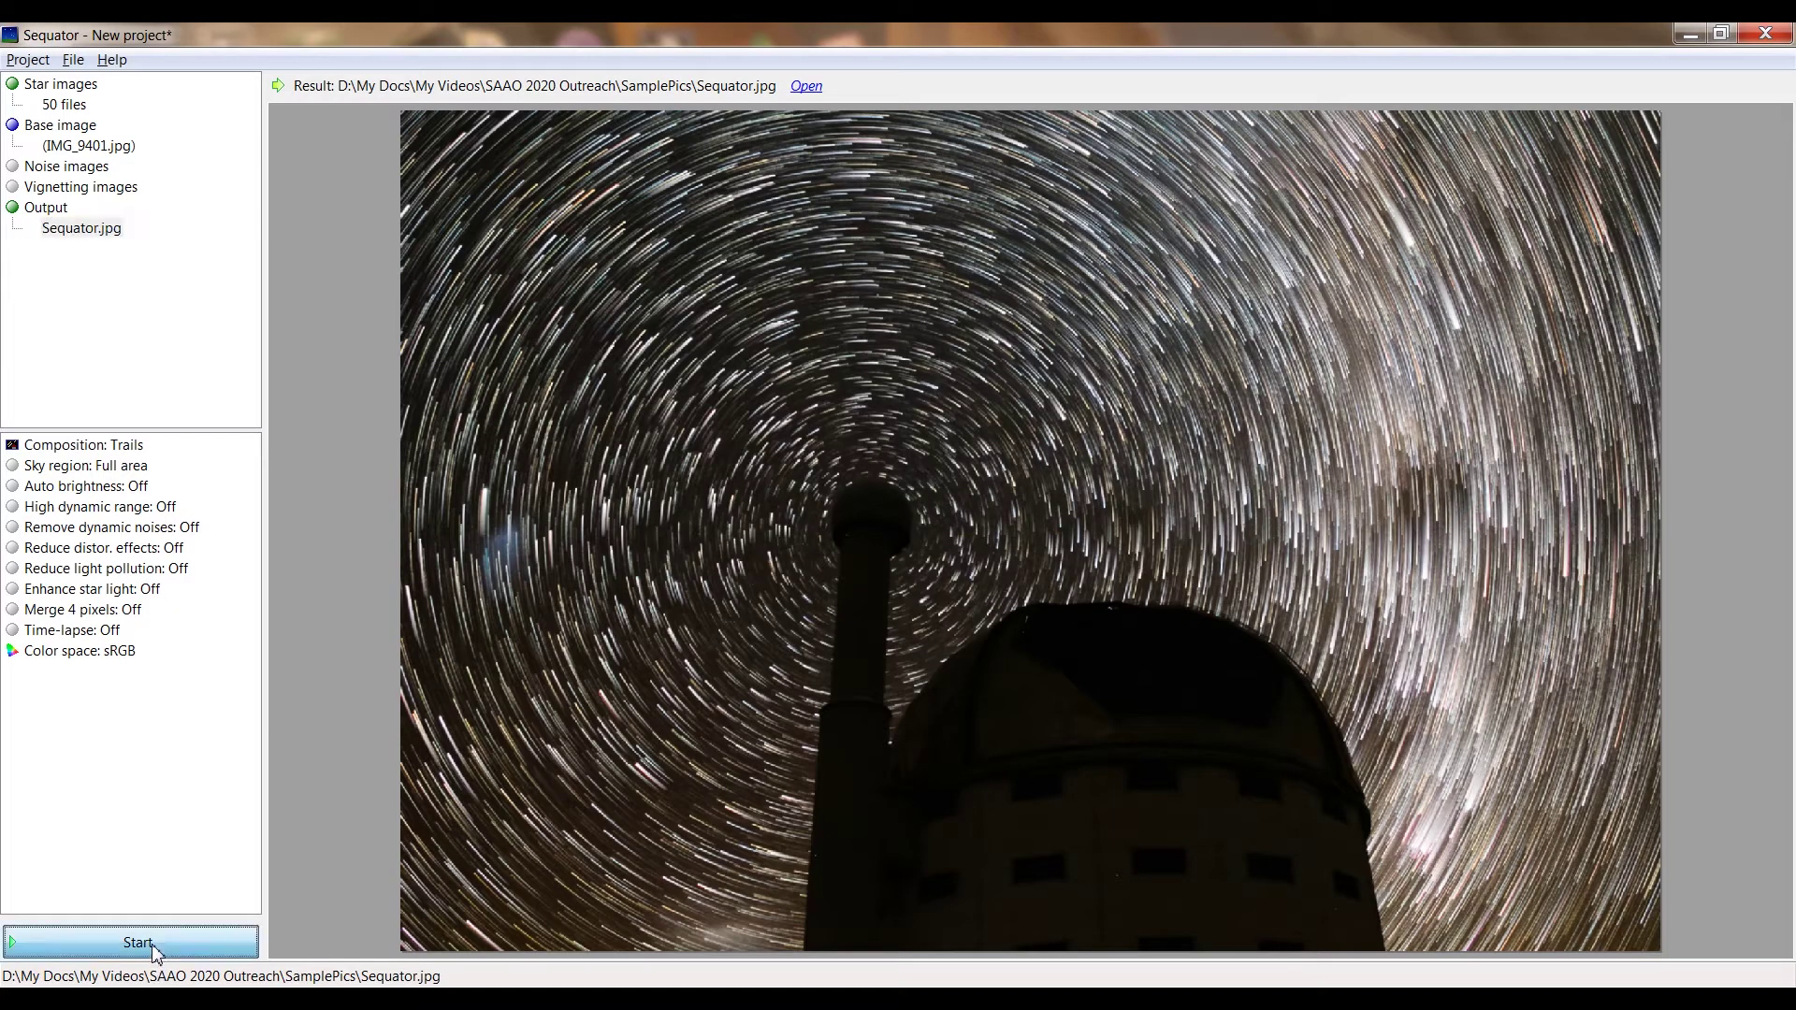
{"action": "left_click", "coordinate": [961, 517]}
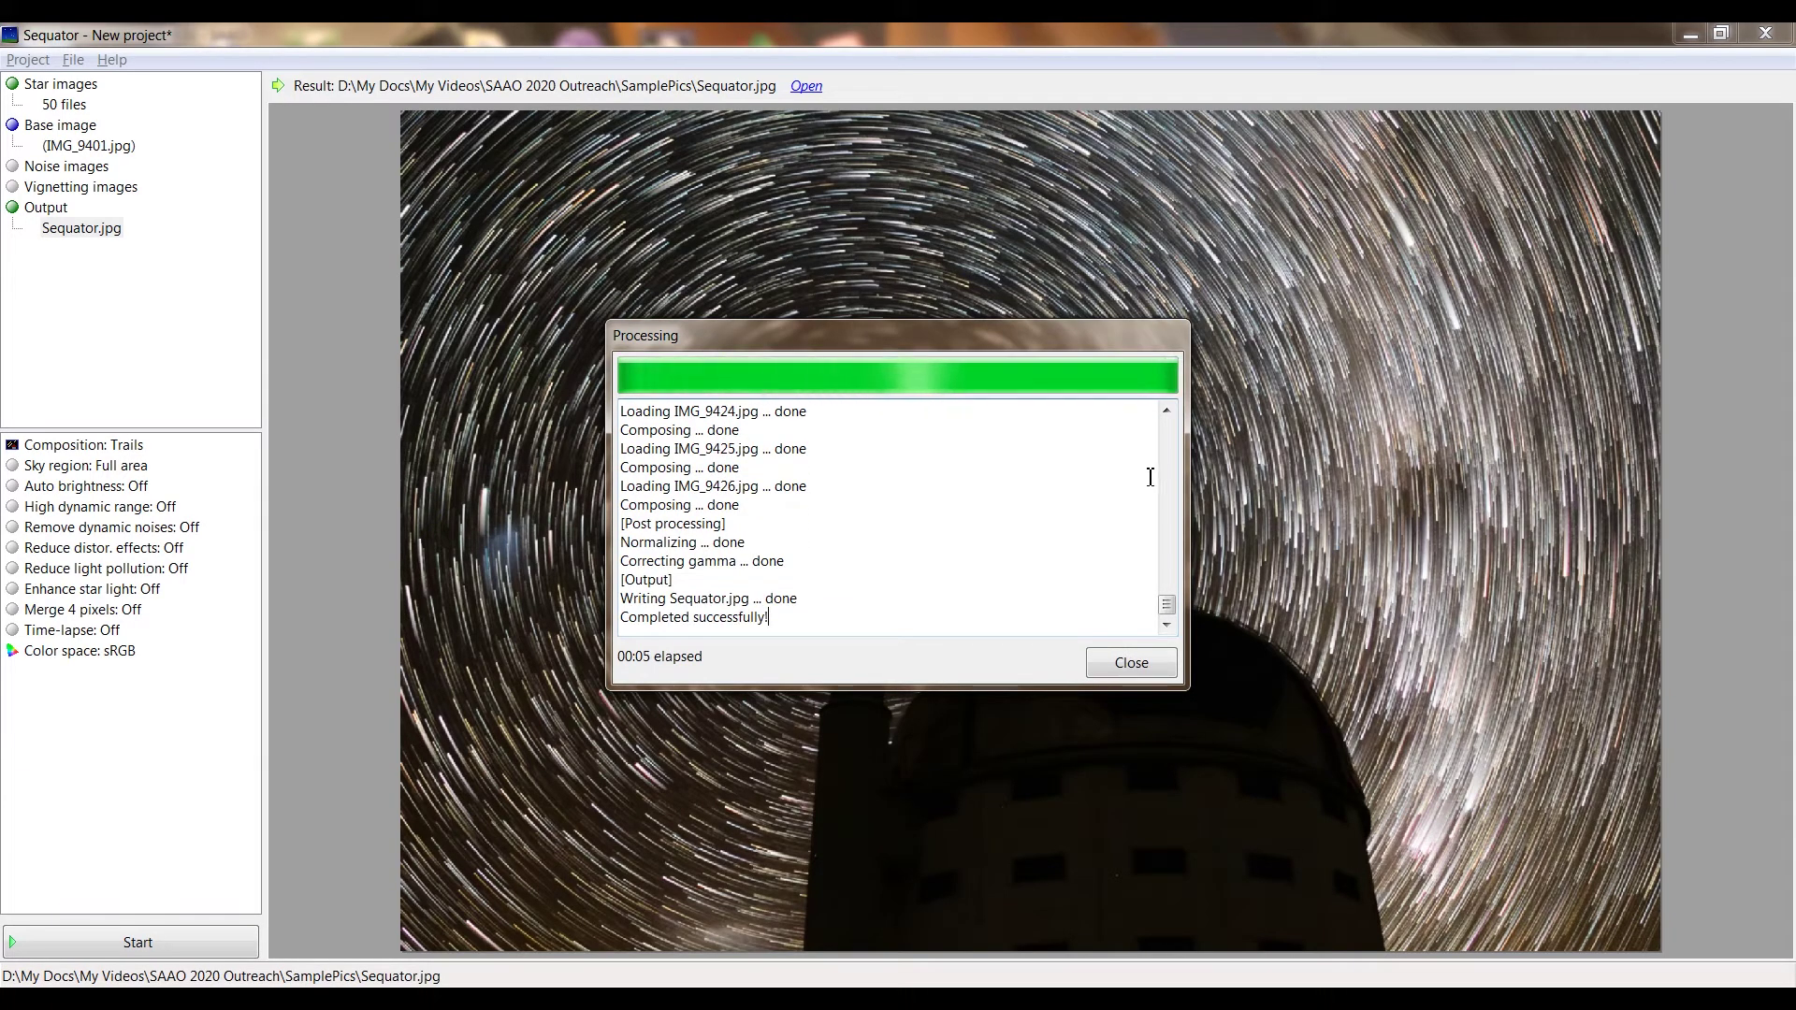
{"action": "left_click", "coordinate": [1138, 668]}
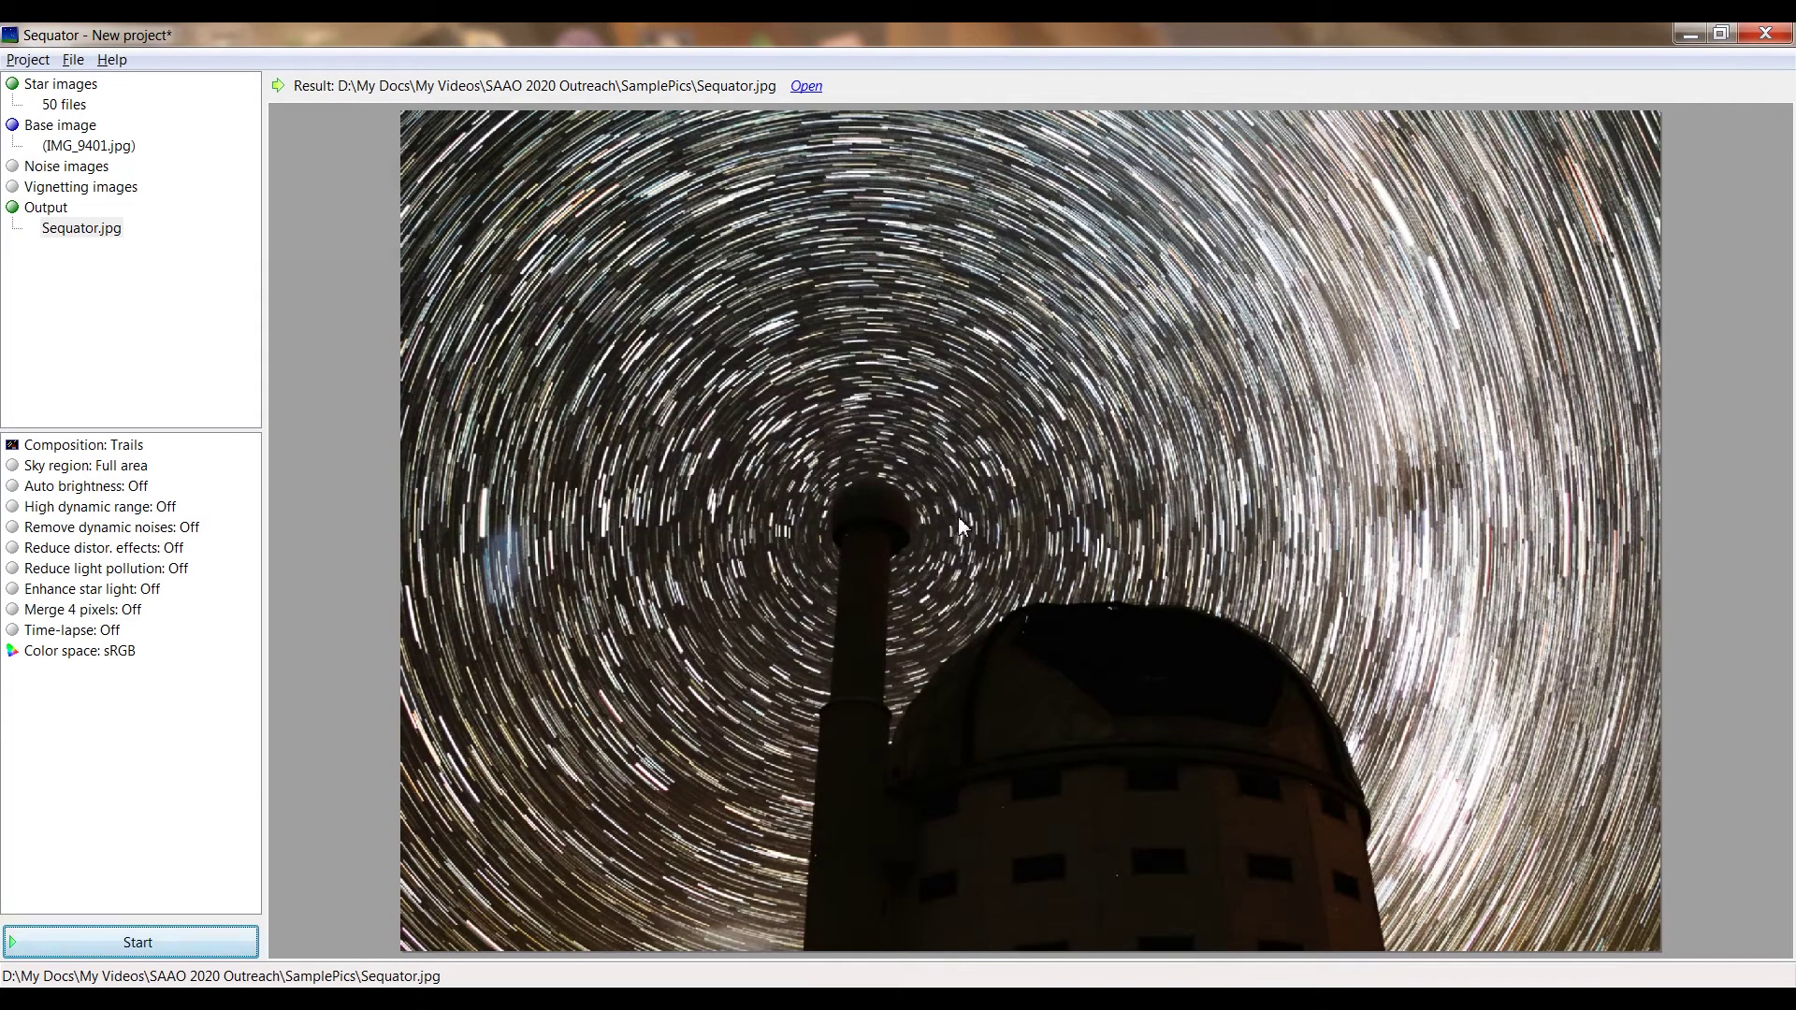
- View the Sequator image from the Results folder in Total Commander, close it, and switch back to Sequator
{"action": "left_click", "coordinate": [177, 231]}
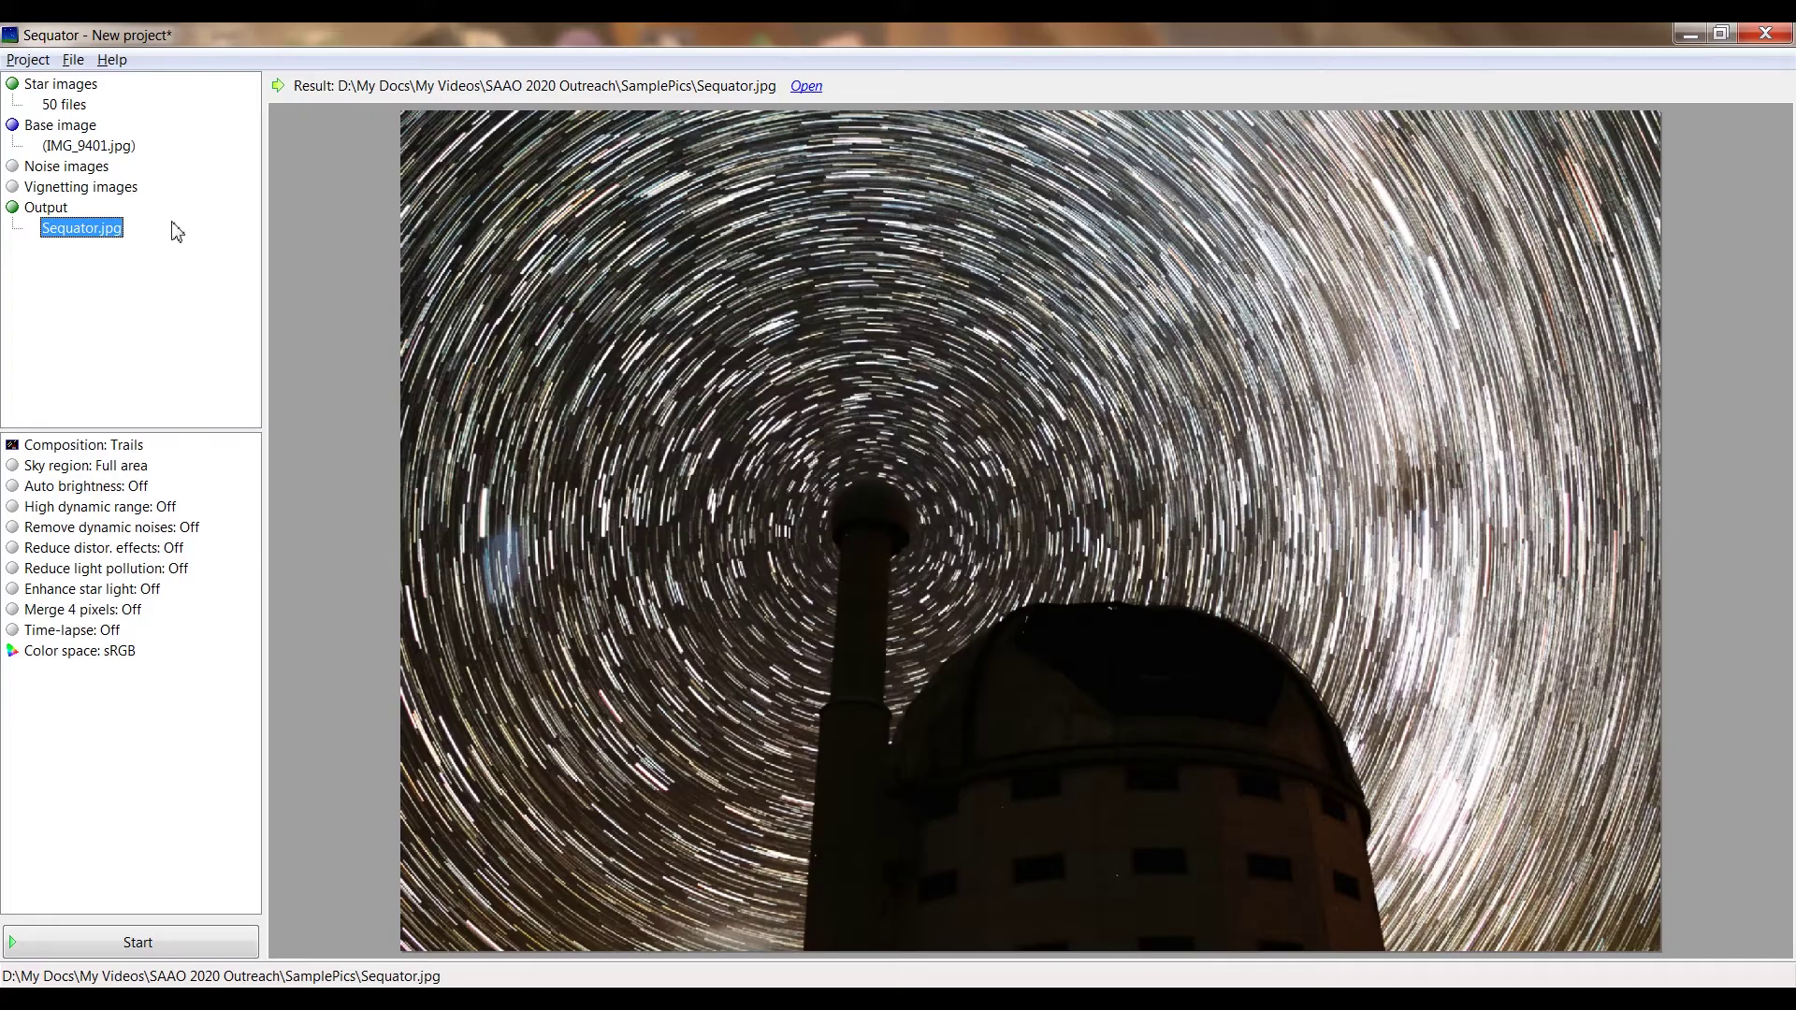
{"action": "key", "text": "alt+Tab"}
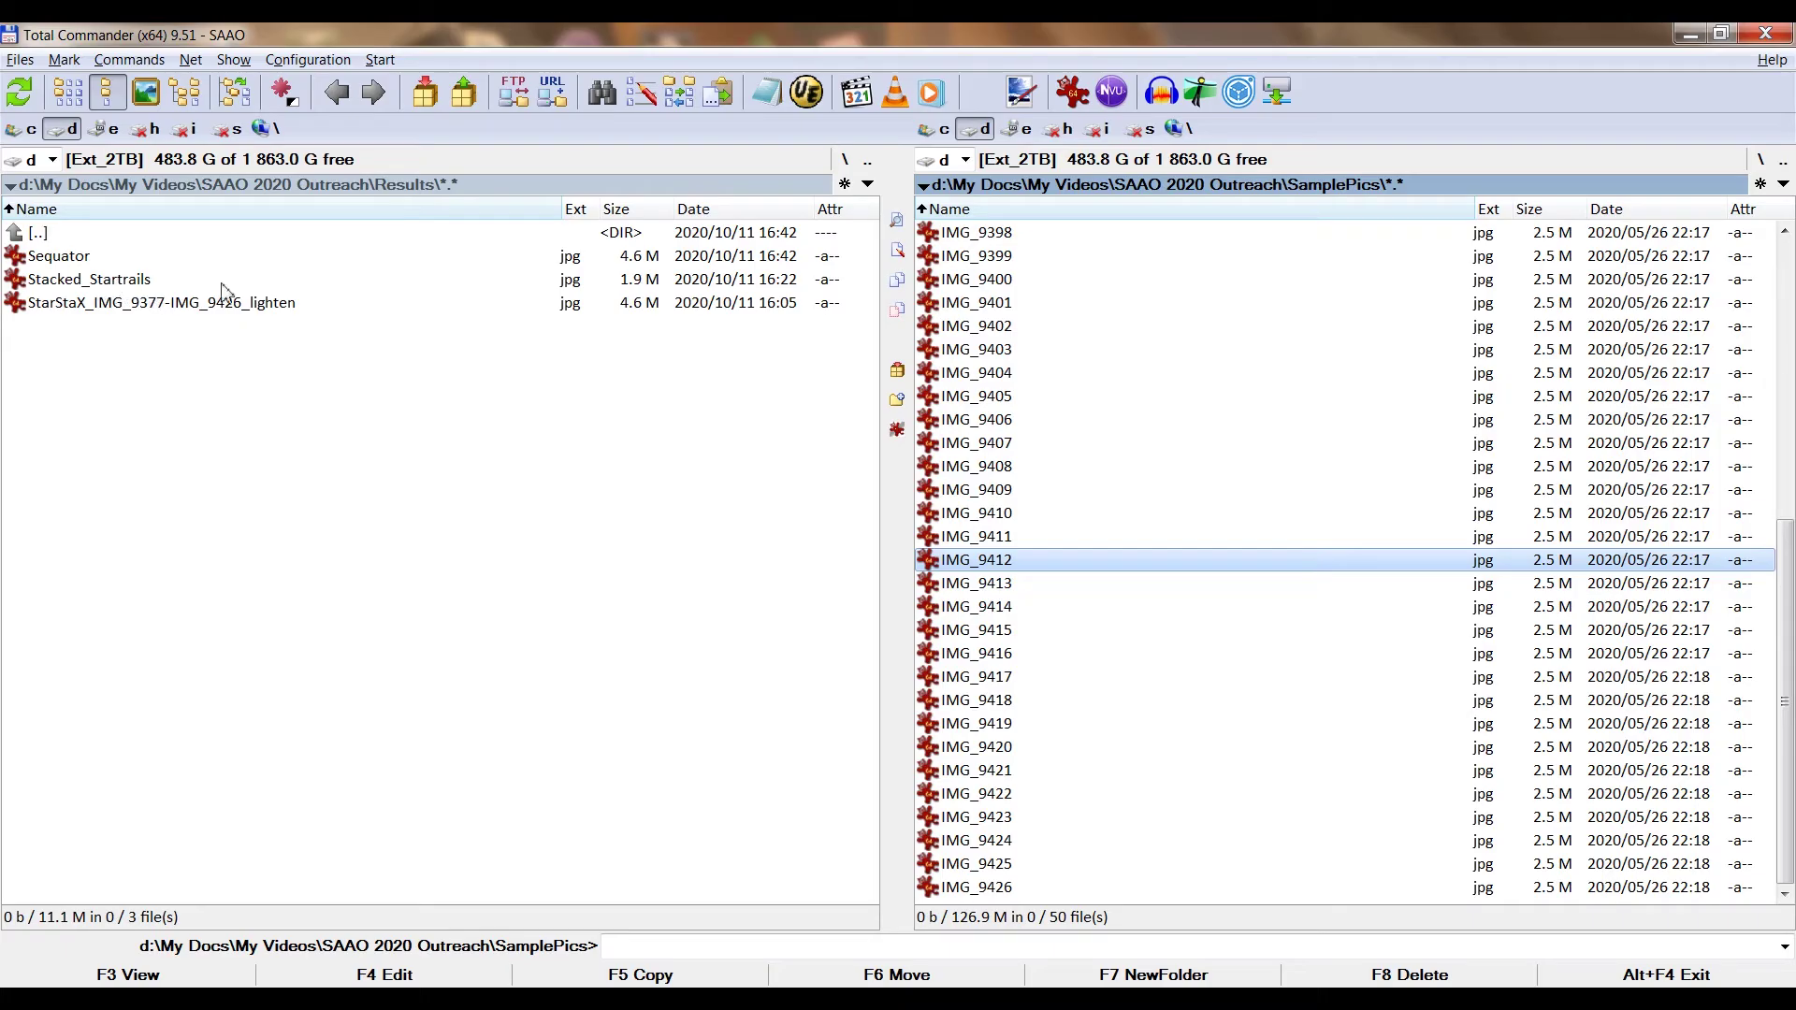
{"action": "double_click", "coordinate": [101, 262]}
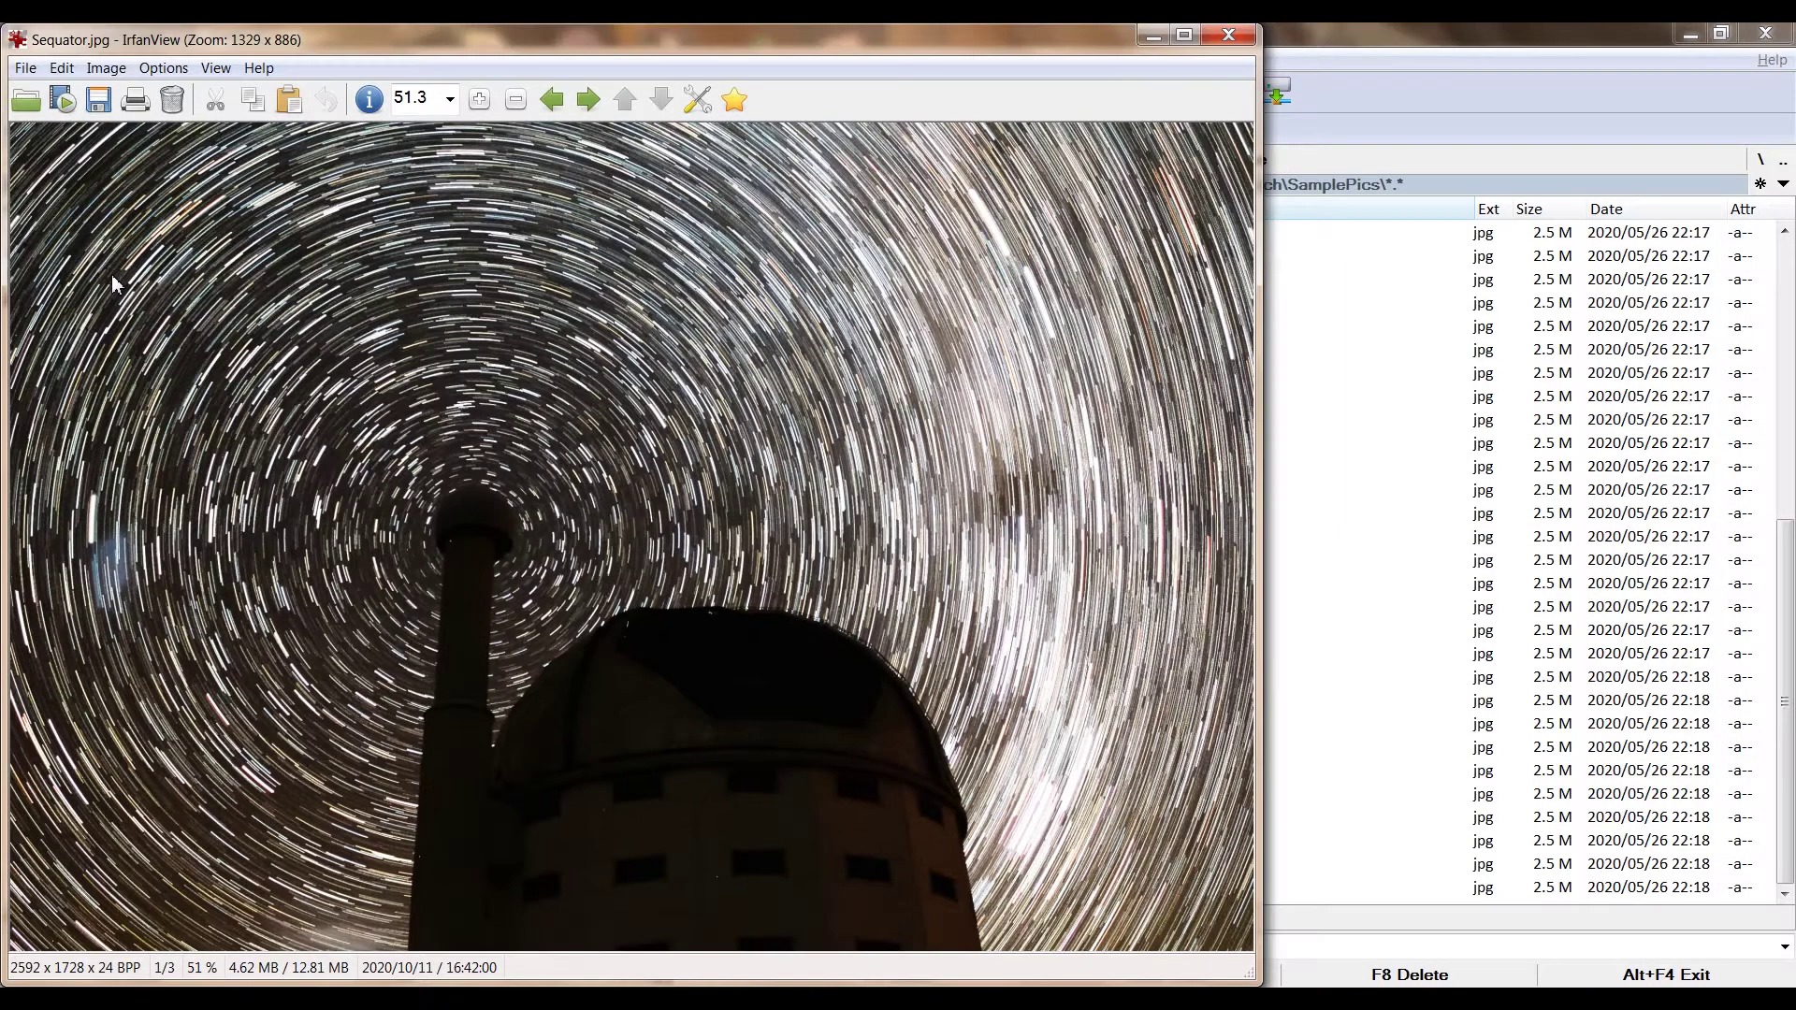
{"action": "left_click", "coordinate": [1229, 38]}
{"action": "key", "text": "alt+Tab"}
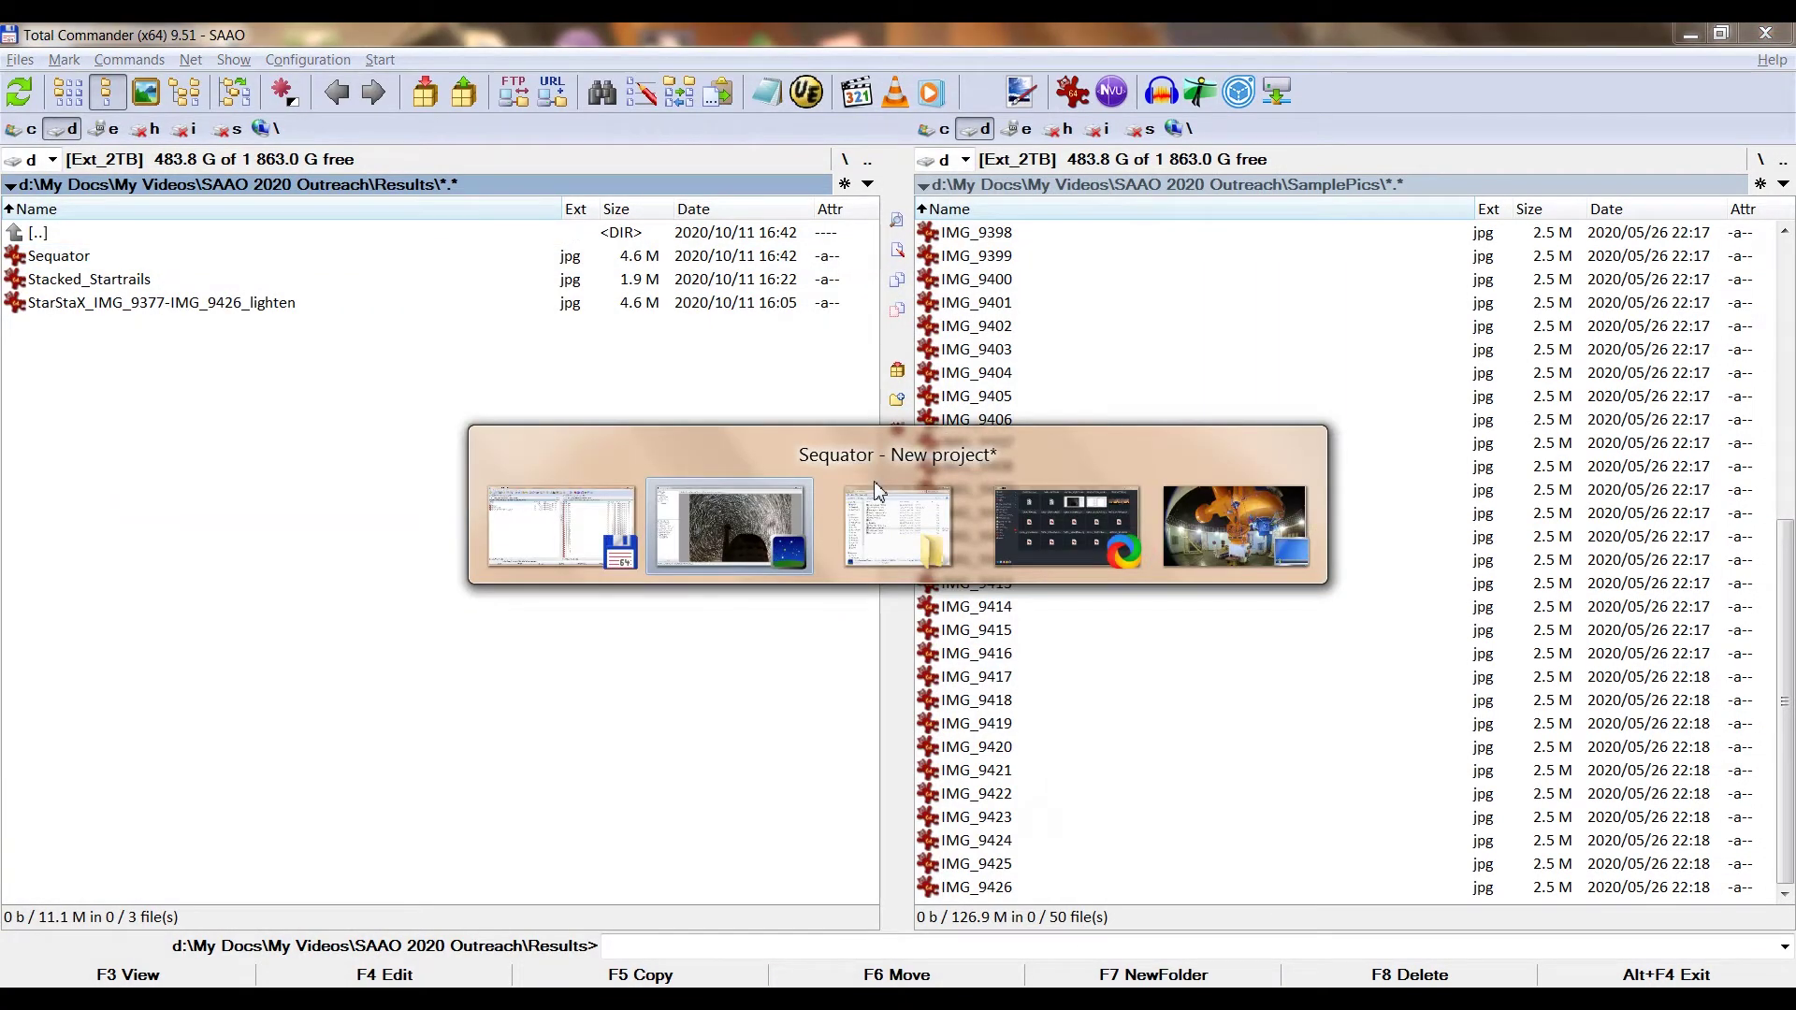